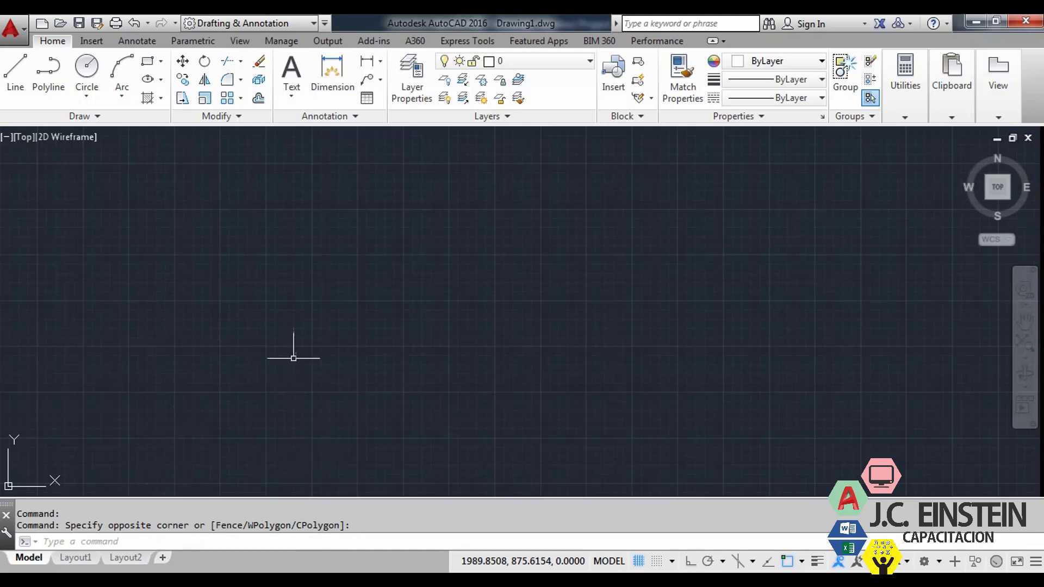
# - Enter 'CARLOS' at the command line
pyautogui.click(190, 544)
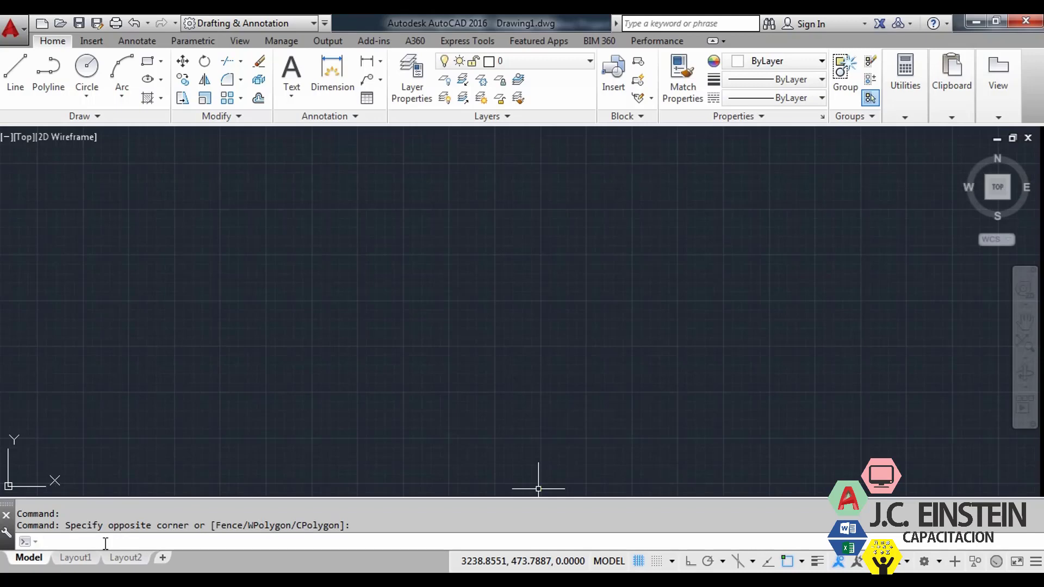
pyautogui.write('CARLOS')
pyautogui.press('Return')
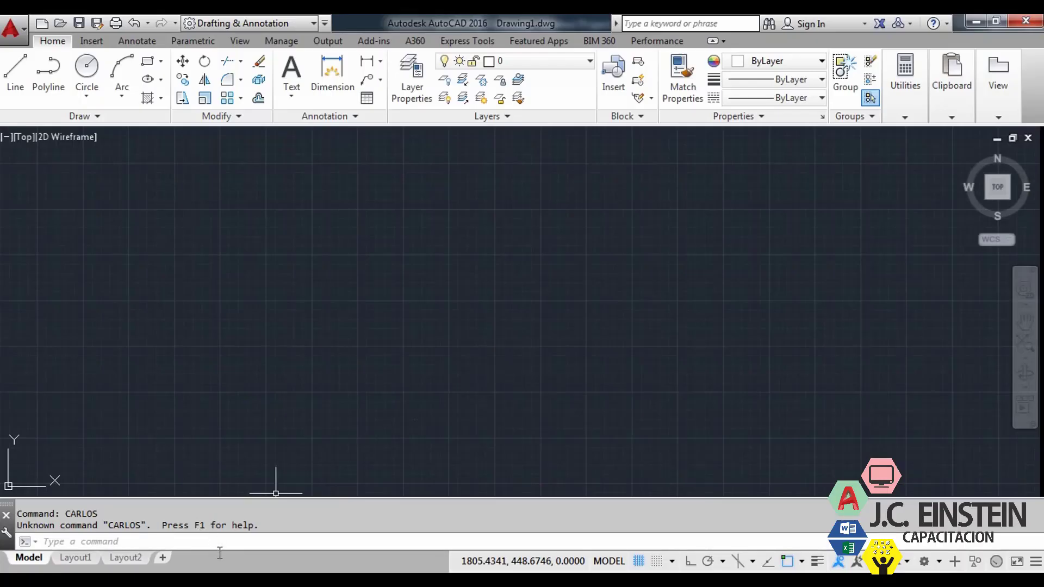
pyautogui.click(237, 543)
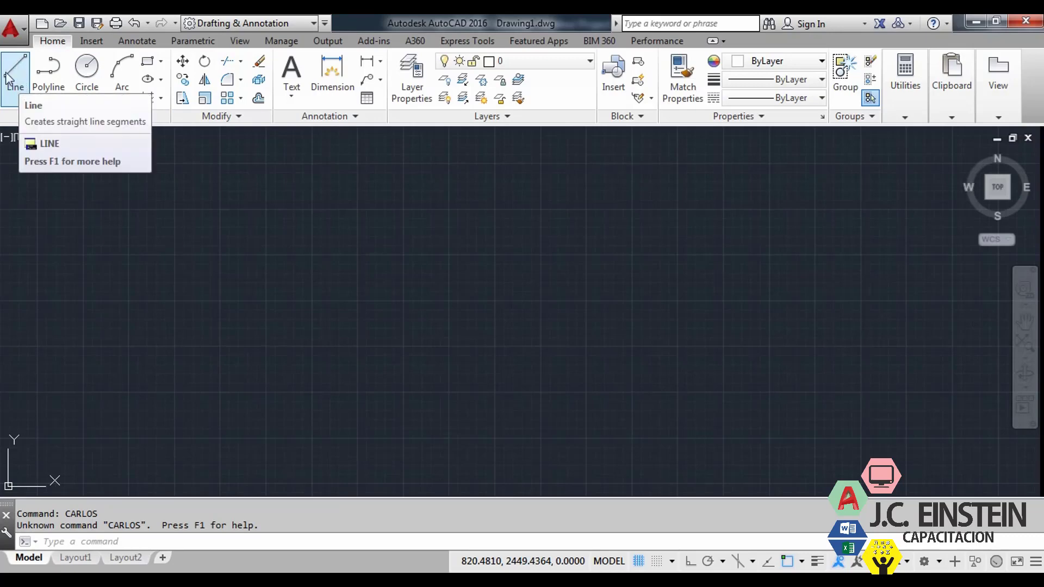
pyautogui.moveTo(15, 73)
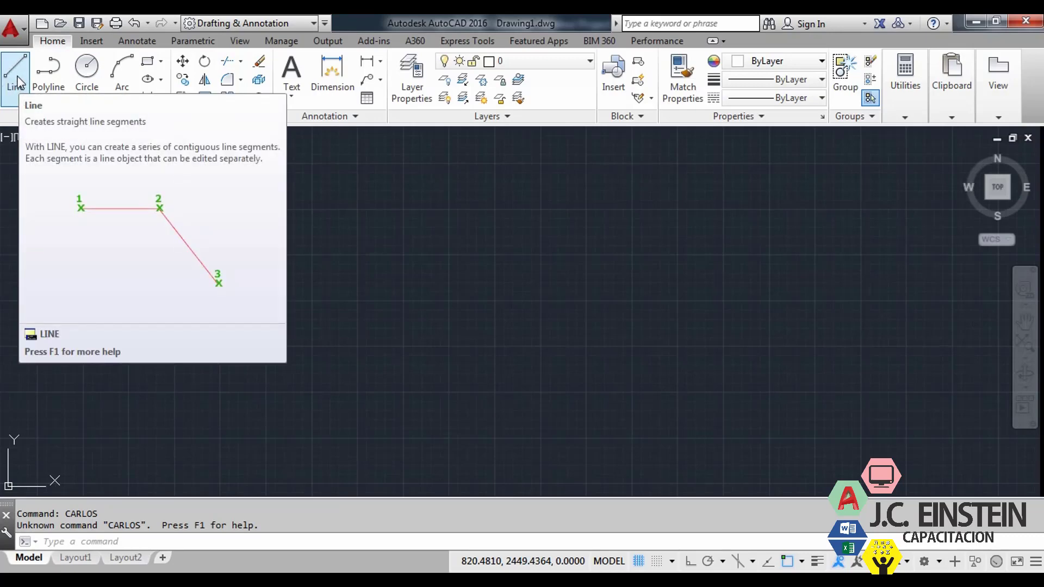
# - Draw a three-segment zigzag of connected lines with the Line tool, then recentre the view
pyautogui.click(16, 77)
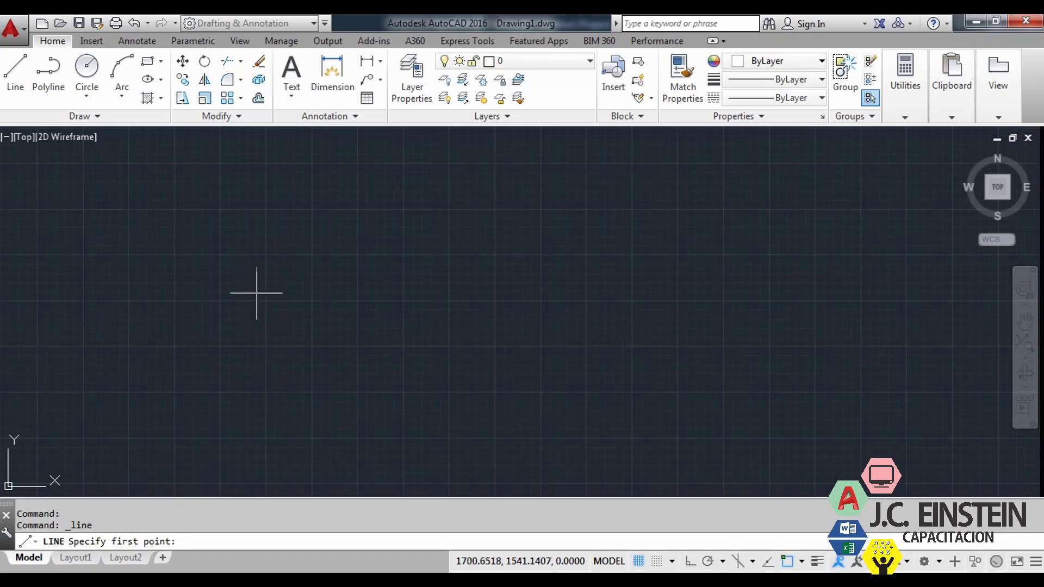
pyautogui.click(254, 260)
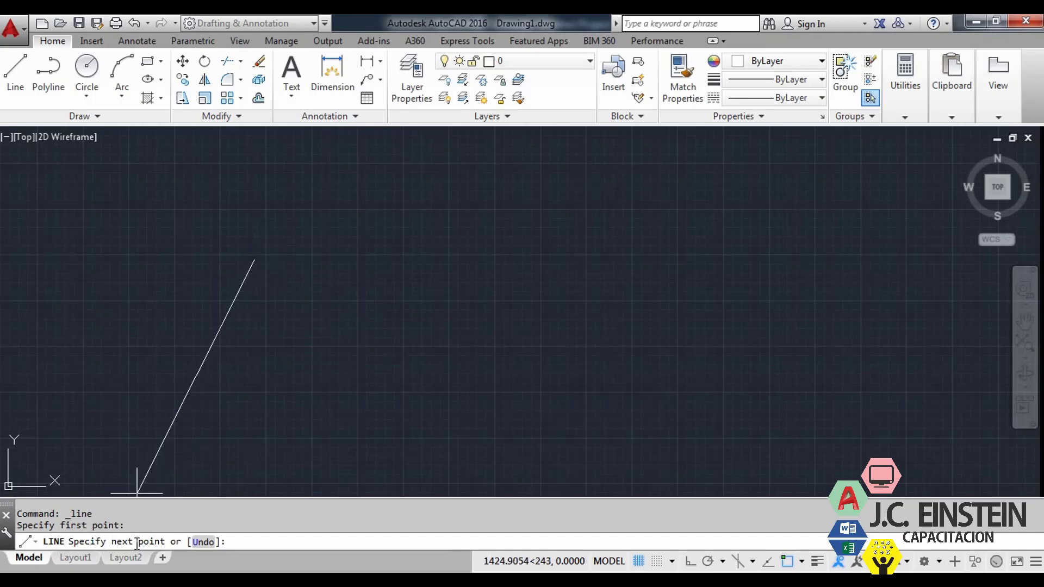
pyautogui.click(339, 361)
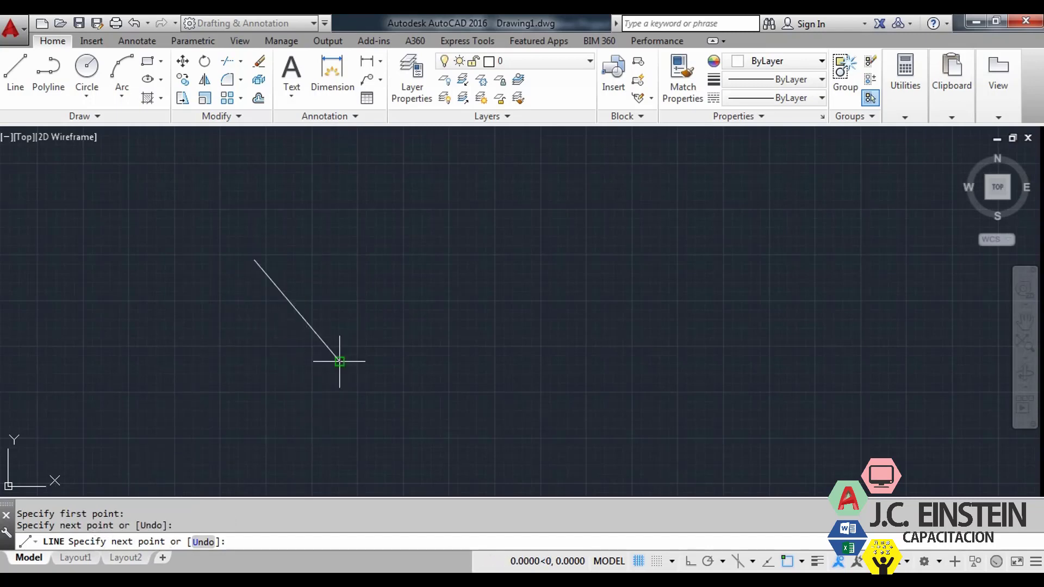
pyautogui.click(401, 280)
pyautogui.click(434, 368)
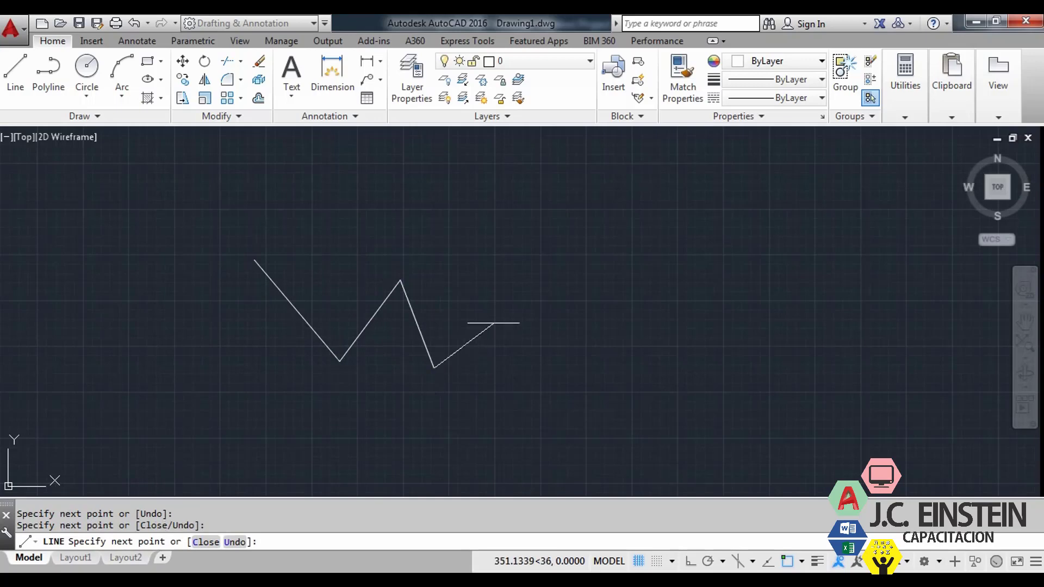
pyautogui.press('Return')
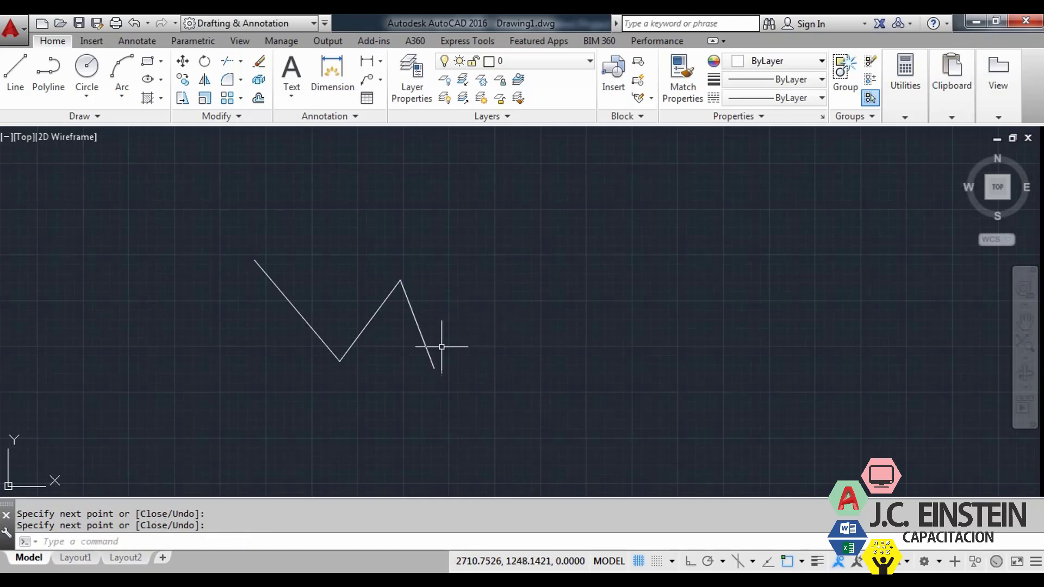
pyautogui.moveTo(392, 370); pyautogui.dragTo(337, 400, button='middle')
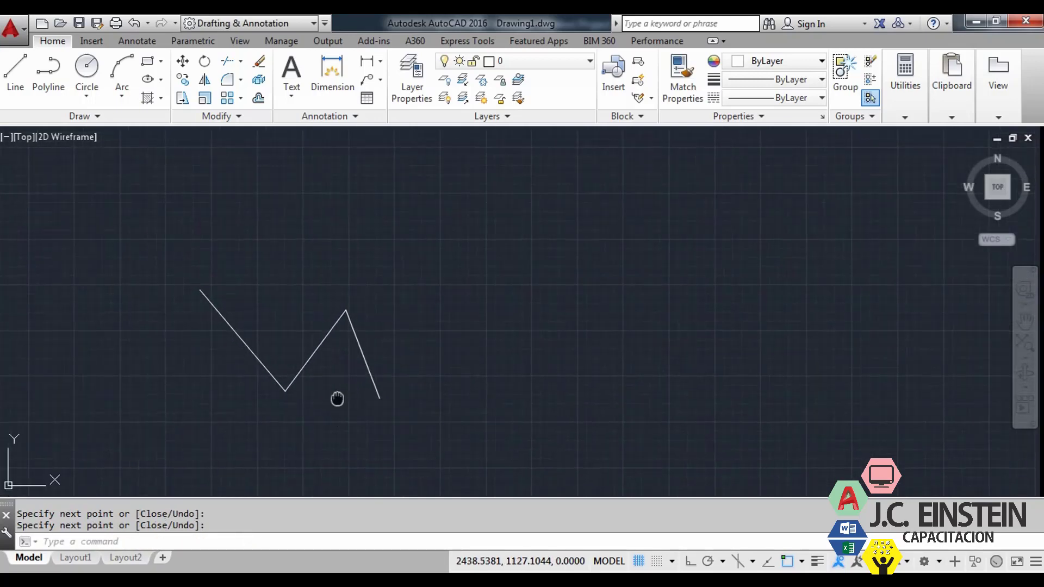
pyautogui.scroll(4, 285, 370)
pyautogui.scroll(-2, 332, 387)
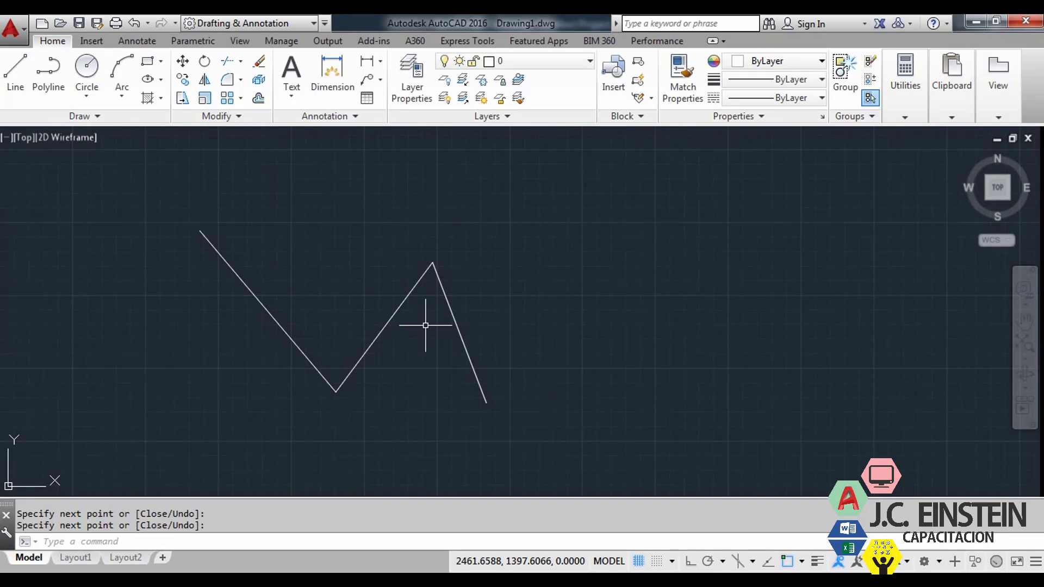
pyautogui.click(324, 542)
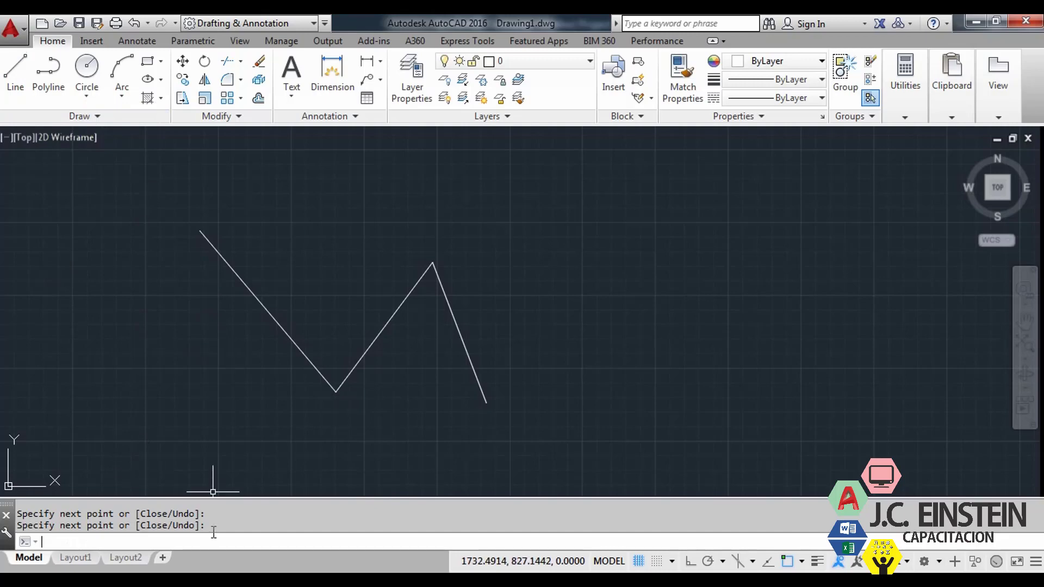
# - Draw a second, four-segment zigzag with LINE to the right of the first
pyautogui.write('LINE')
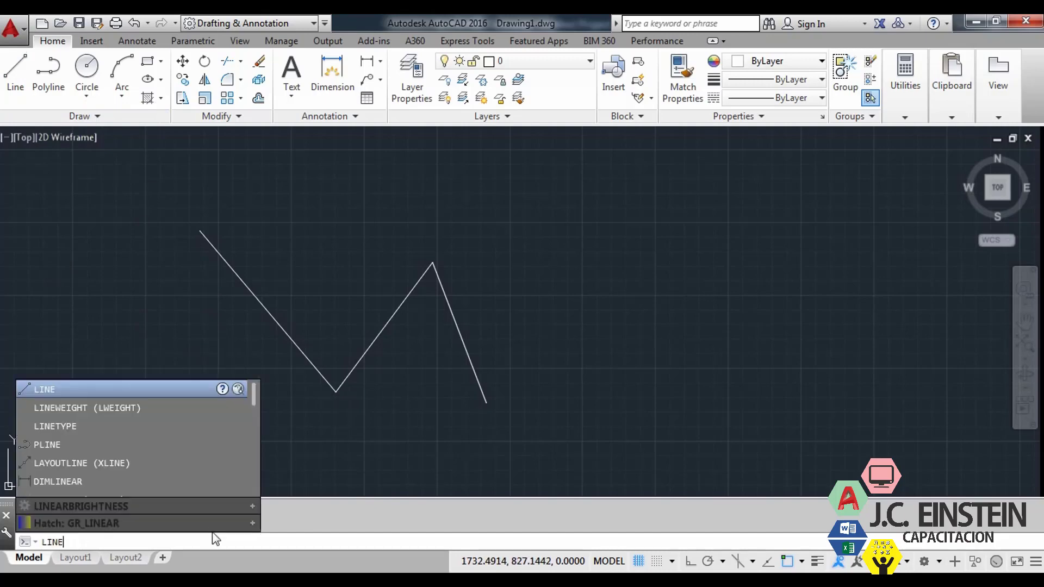
pyautogui.press('Return')
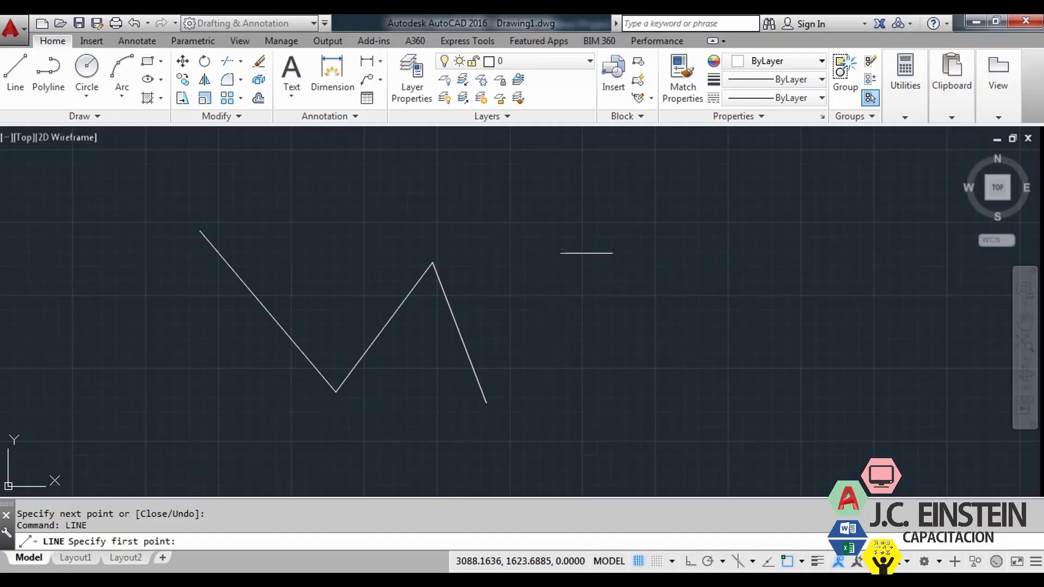
pyautogui.click(563, 241)
pyautogui.click(643, 417)
pyautogui.click(723, 283)
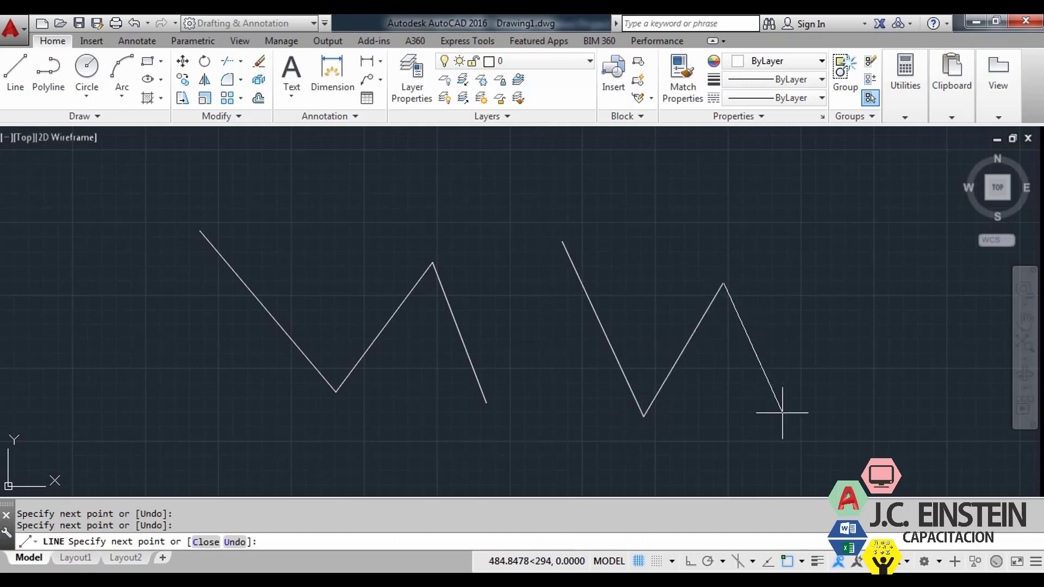
pyautogui.click(783, 412)
pyautogui.click(830, 295)
pyautogui.moveTo(829, 294); pyautogui.dragTo(562, 324, button='middle')
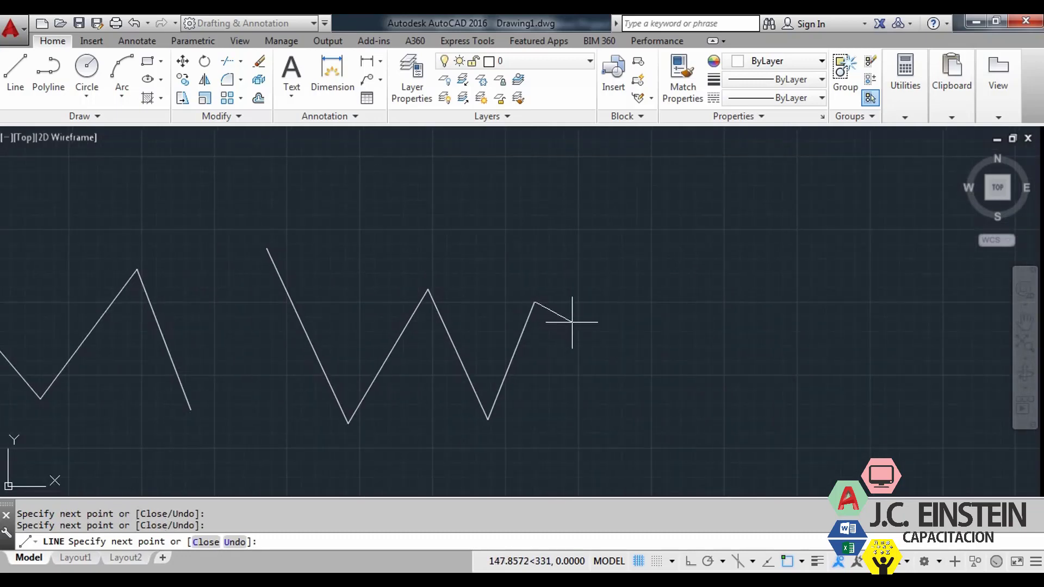
pyautogui.moveTo(572, 323)
pyautogui.mouseDown(button='middle')
pyautogui.moveTo(595, 361)
pyautogui.moveTo(510, 377)
pyautogui.moveTo(502, 384)
pyautogui.moveTo(518, 410)
pyautogui.mouseUp(button='middle')
pyautogui.press('Escape')
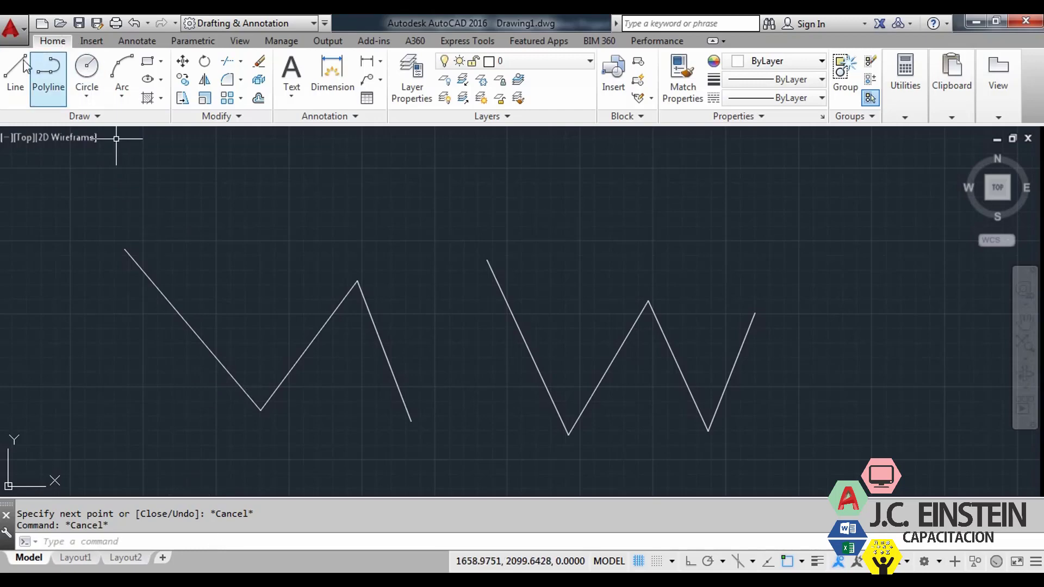
# - Draw a five-segment zigzag above the others and close it back to its start point
pyautogui.click(238, 546)
pyautogui.write('L')
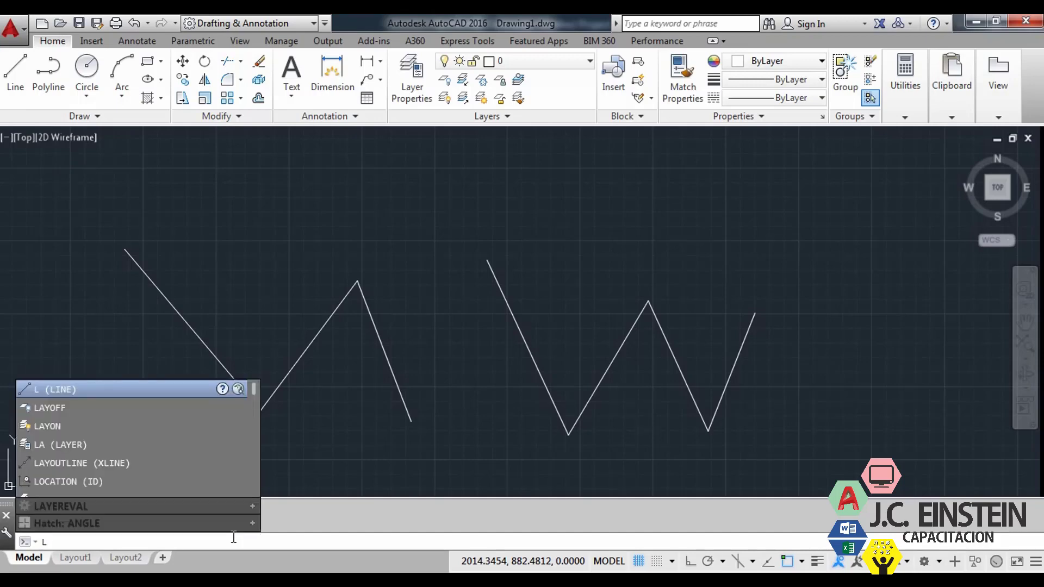
pyautogui.press('Return')
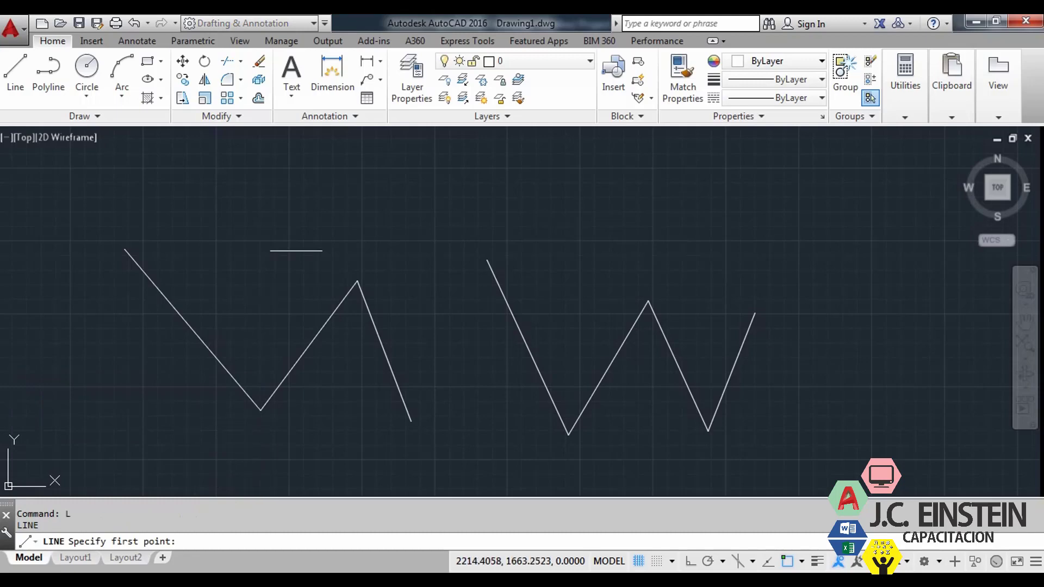
pyautogui.click(312, 243)
pyautogui.click(387, 188)
pyautogui.click(438, 264)
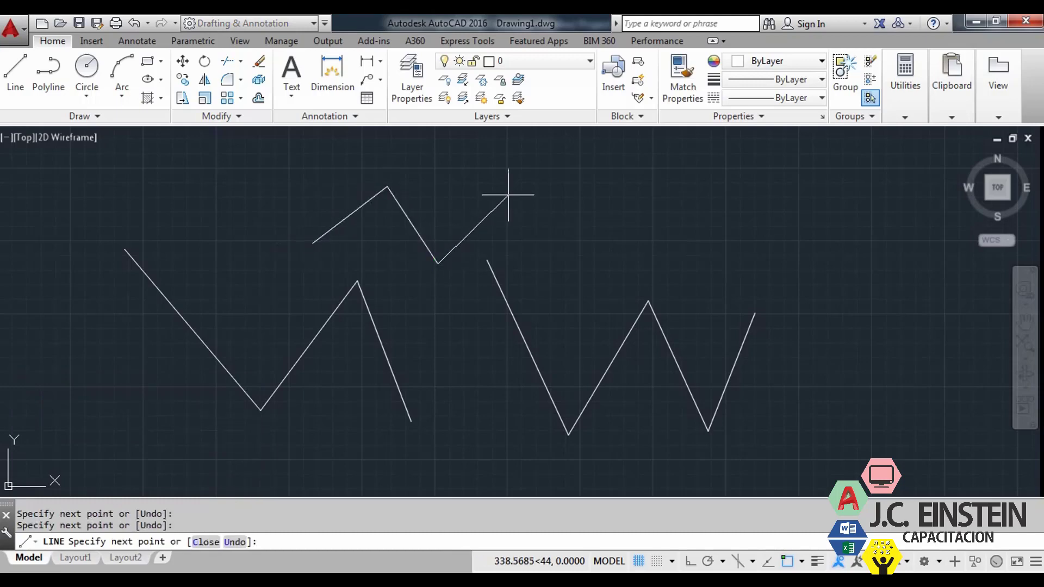
pyautogui.click(509, 195)
pyautogui.click(583, 278)
pyautogui.click(654, 213)
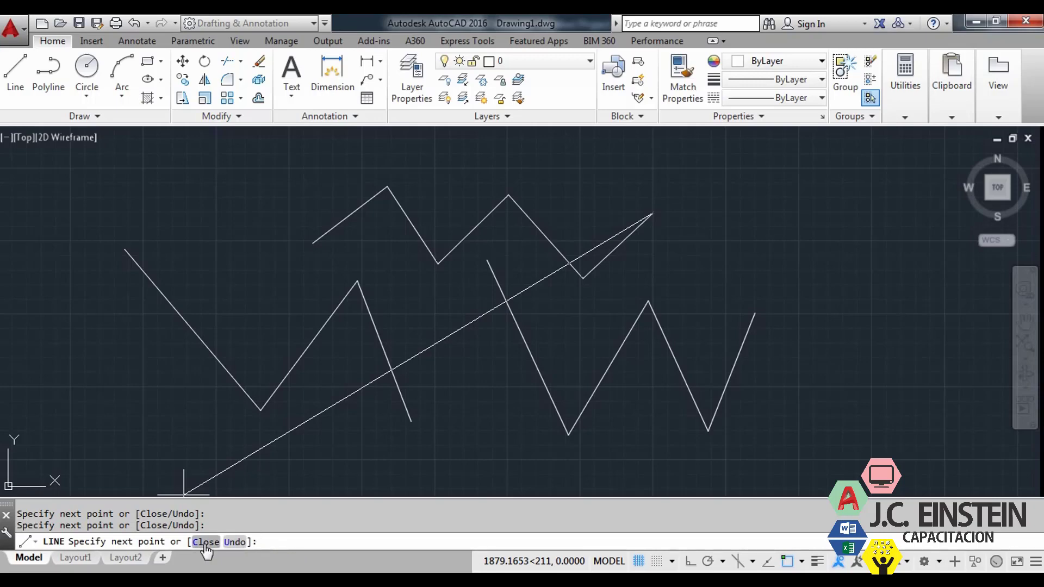
pyautogui.click(206, 542)
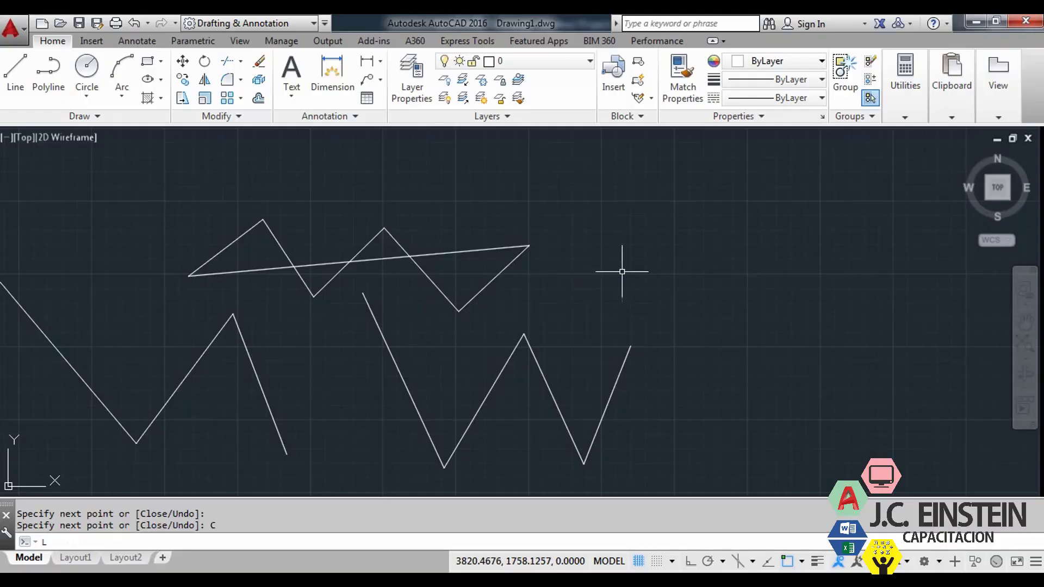
pyautogui.press('Return')
pyautogui.click(743, 218)
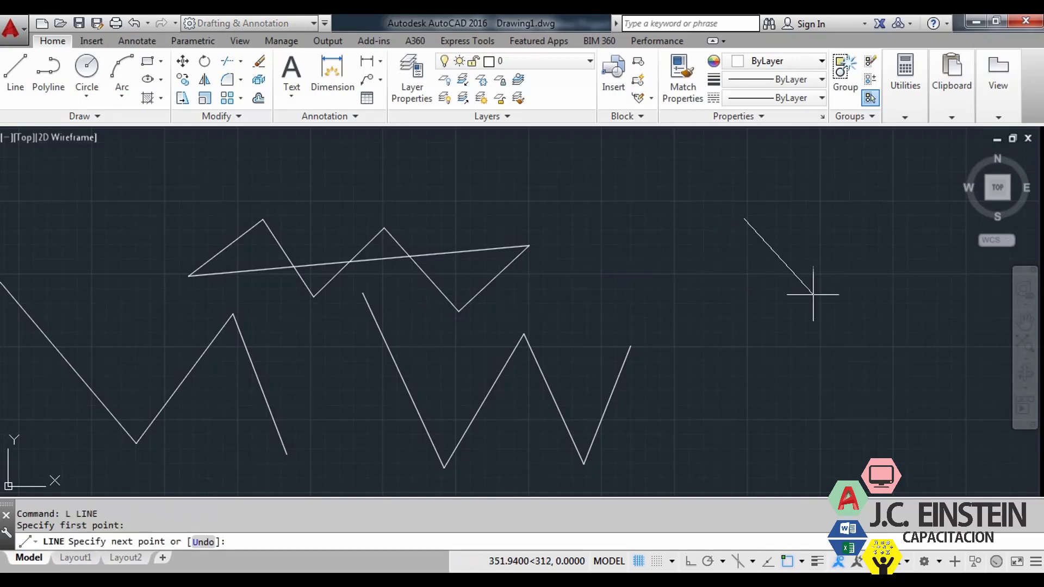
pyautogui.click(813, 296)
pyautogui.click(753, 331)
pyautogui.click(668, 259)
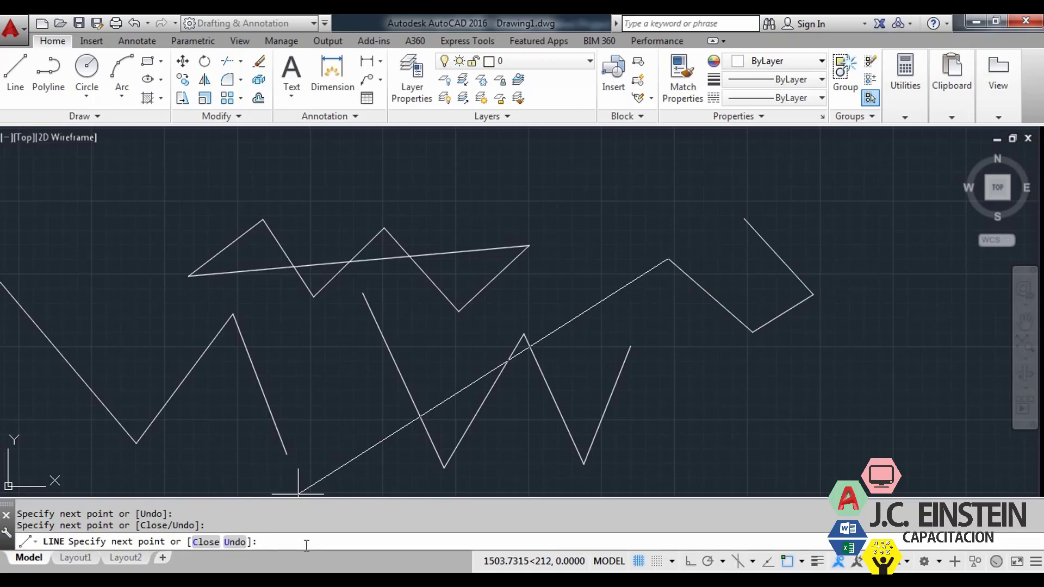
pyautogui.write('C')
pyautogui.press('Return')
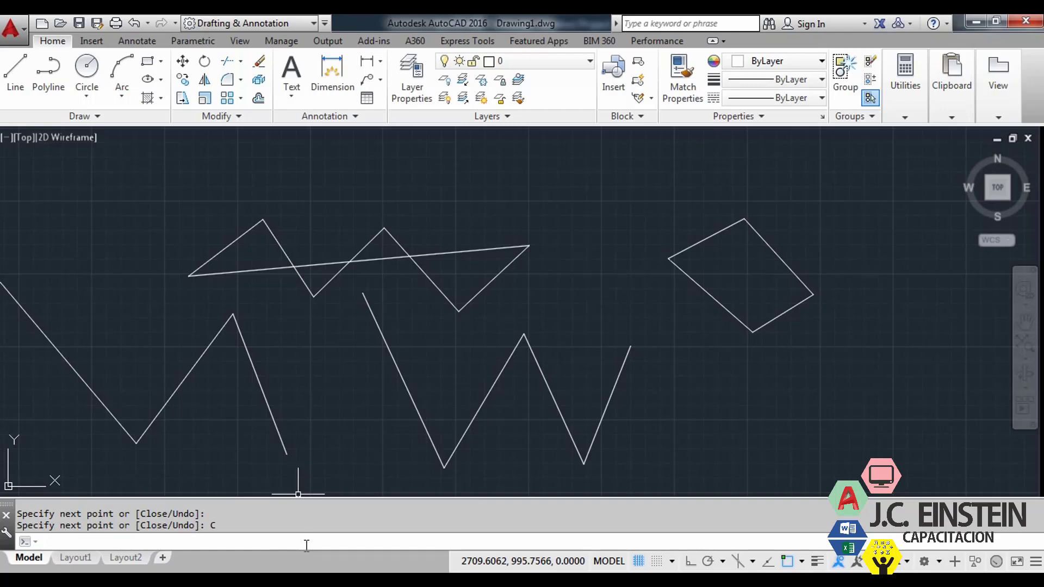
pyautogui.moveTo(543, 332); pyautogui.dragTo(542, 301, button='middle')
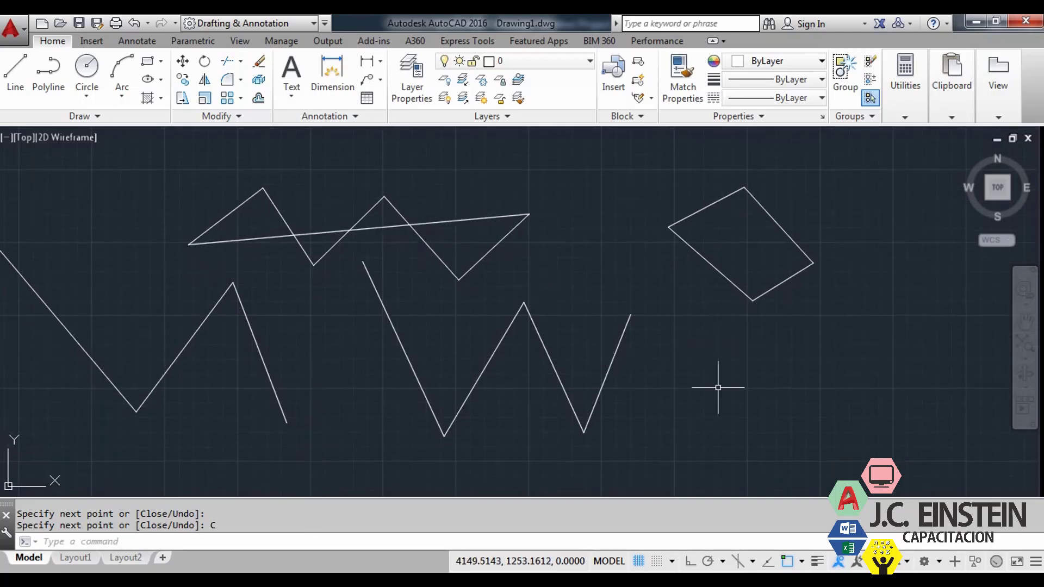
# - Start a four-sided line shape below the first rhombus by picking its corners
pyautogui.write('l')
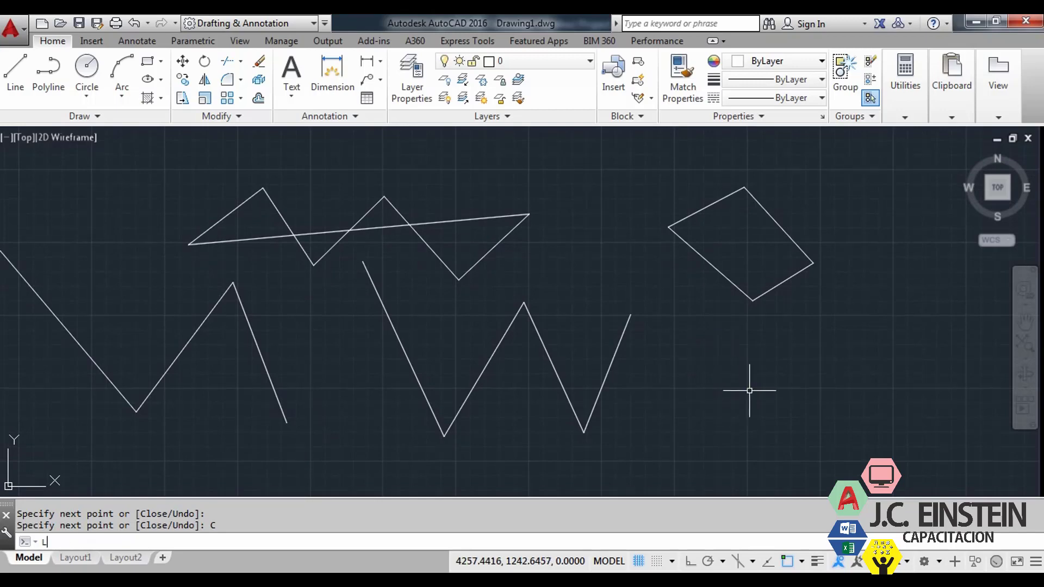
pyautogui.press('Return')
pyautogui.click(729, 330)
pyautogui.click(788, 398)
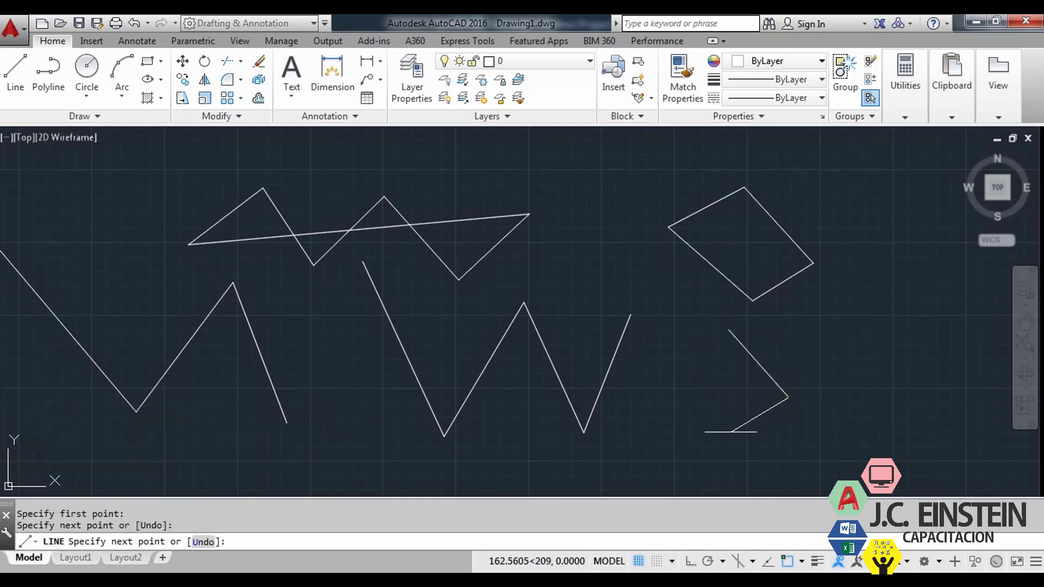
pyautogui.click(726, 436)
pyautogui.click(689, 370)
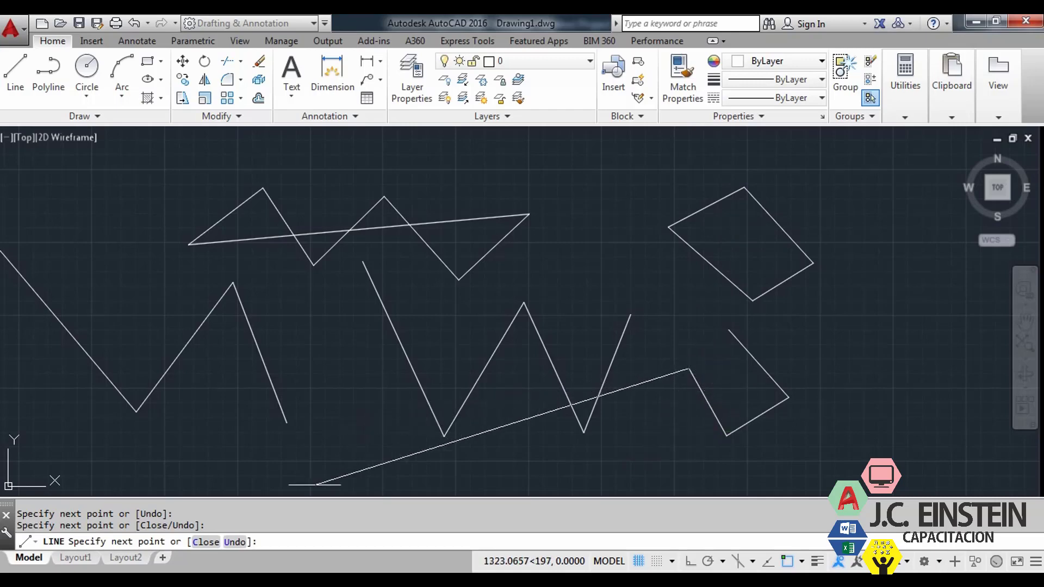
# - Undo the wrong segments, re-pick the corners and close the shape
pyautogui.click(236, 542)
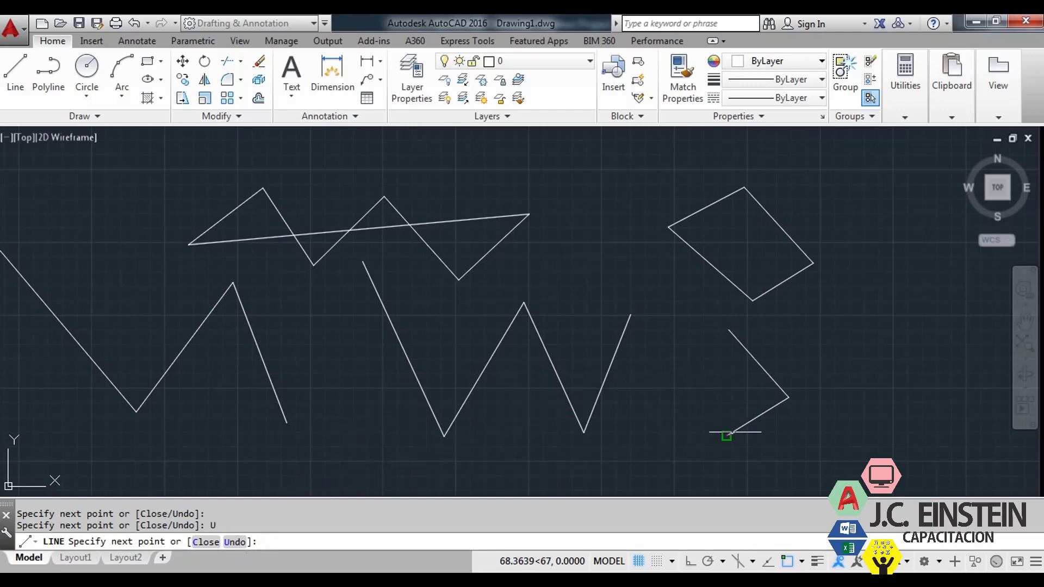
pyautogui.click(235, 542)
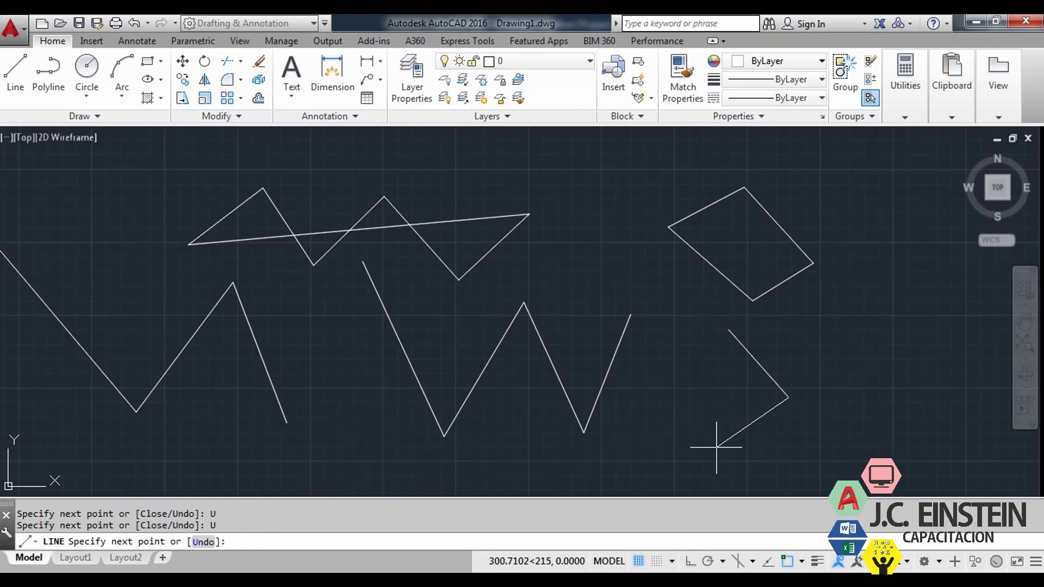
pyautogui.click(716, 446)
pyautogui.click(657, 371)
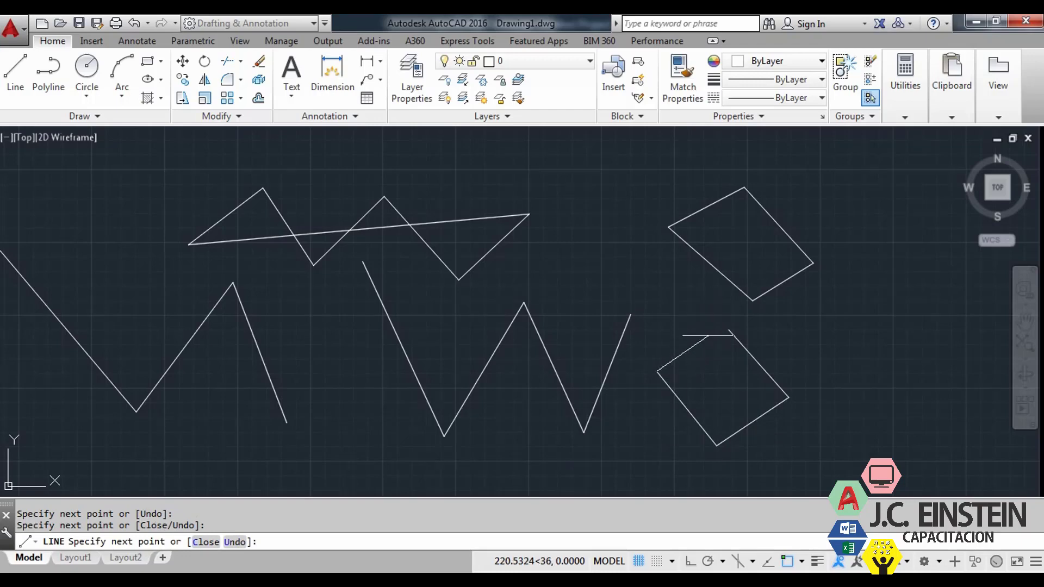
pyautogui.hotkey('ctrl', 'z')
pyautogui.hotkey('ctrl', 'z')
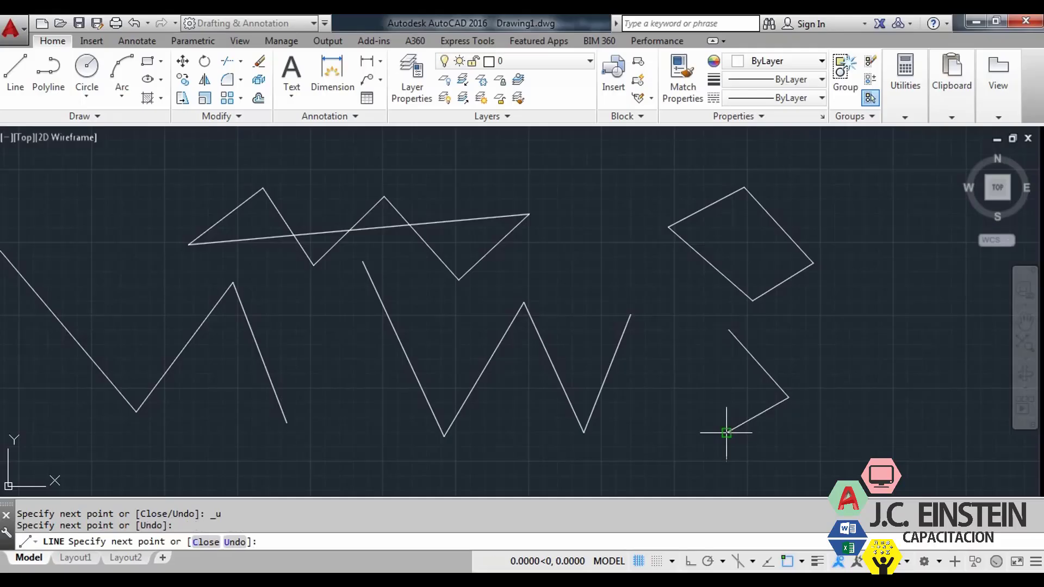
pyautogui.click(676, 367)
pyautogui.write('C')
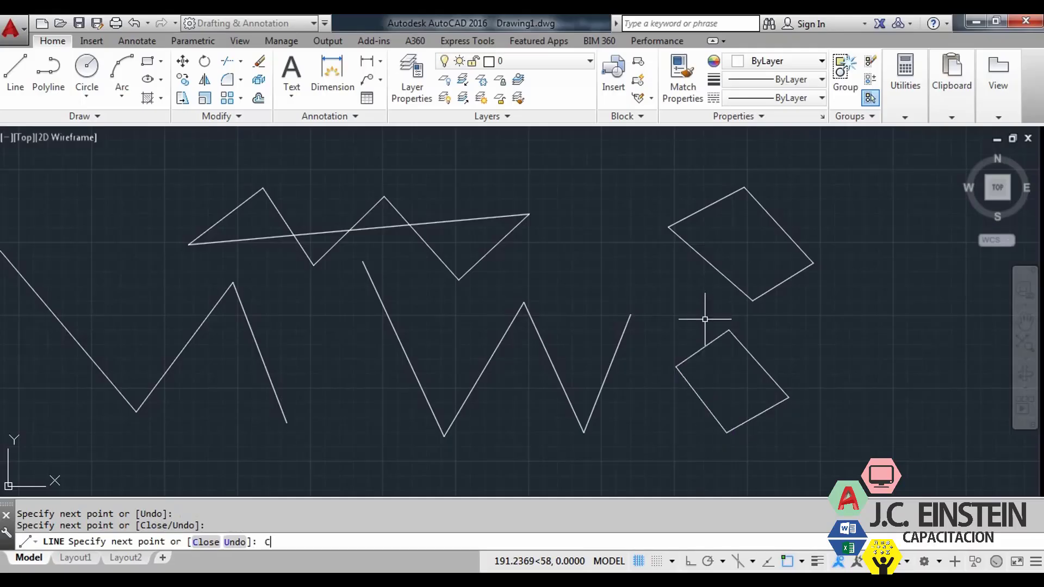
pyautogui.press('Return')
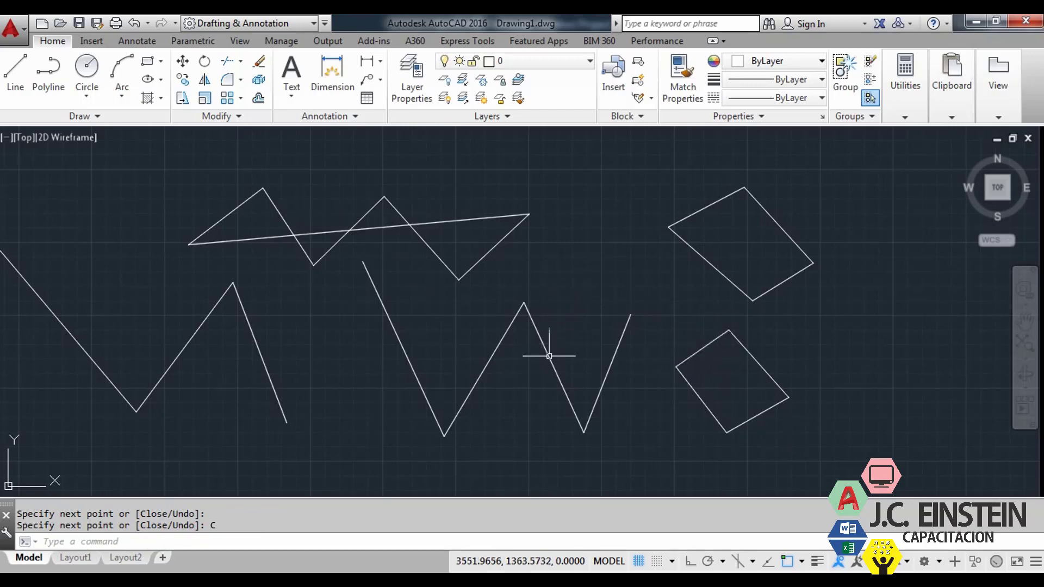
pyautogui.scroll(-2, 729, 349)
pyautogui.moveTo(660, 354)
pyautogui.mouseDown(button='middle')
pyautogui.moveTo(747, 313)
pyautogui.moveTo(616, 336)
pyautogui.mouseUp(button='middle')
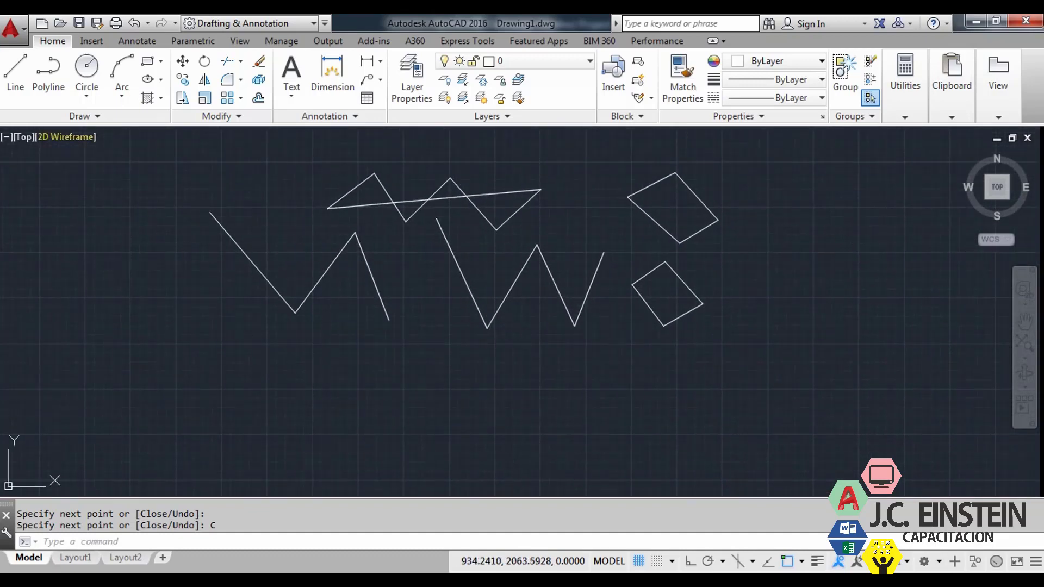
# - Draw a six-segment zigzag polyline beneath the line zigzags
pyautogui.click(46, 87)
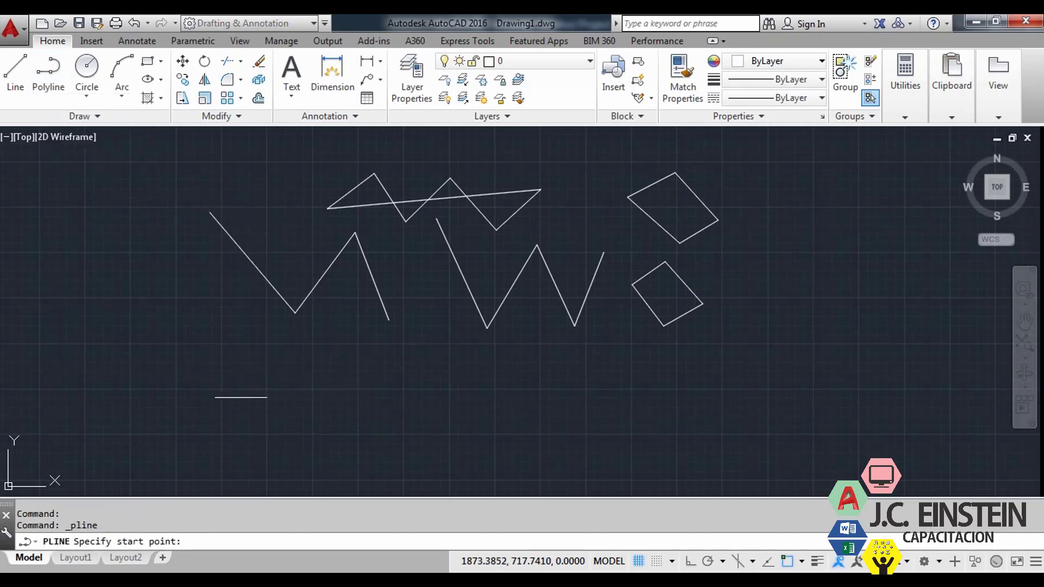
pyautogui.click(239, 398)
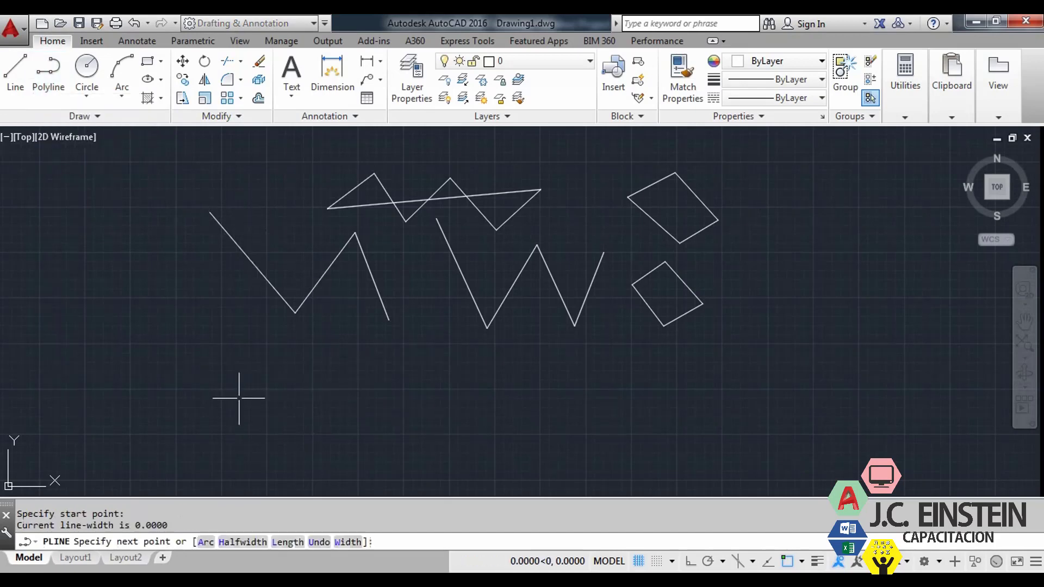
pyautogui.click(303, 359)
pyautogui.click(330, 414)
pyautogui.click(405, 380)
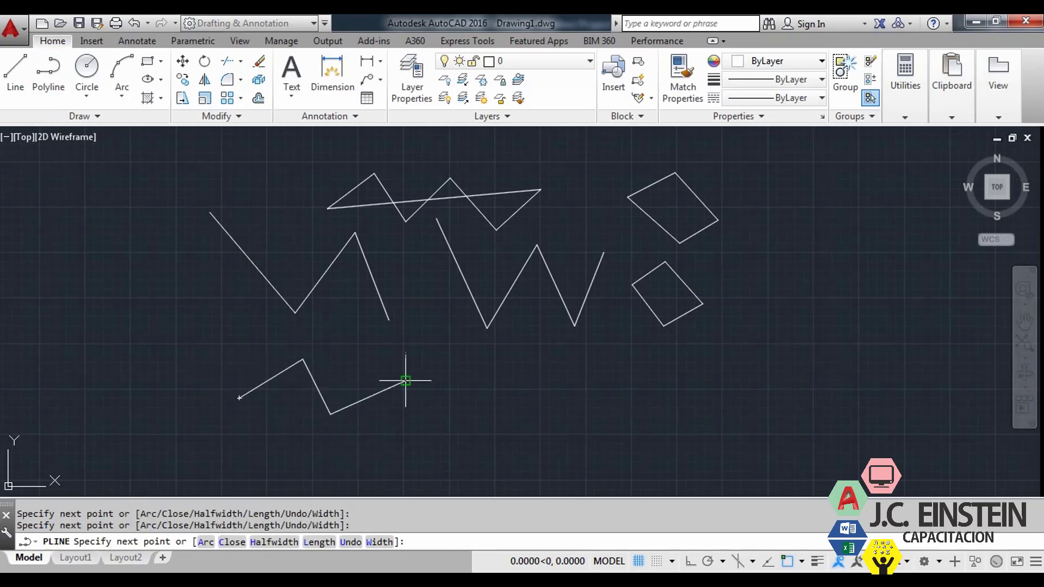
pyautogui.click(458, 438)
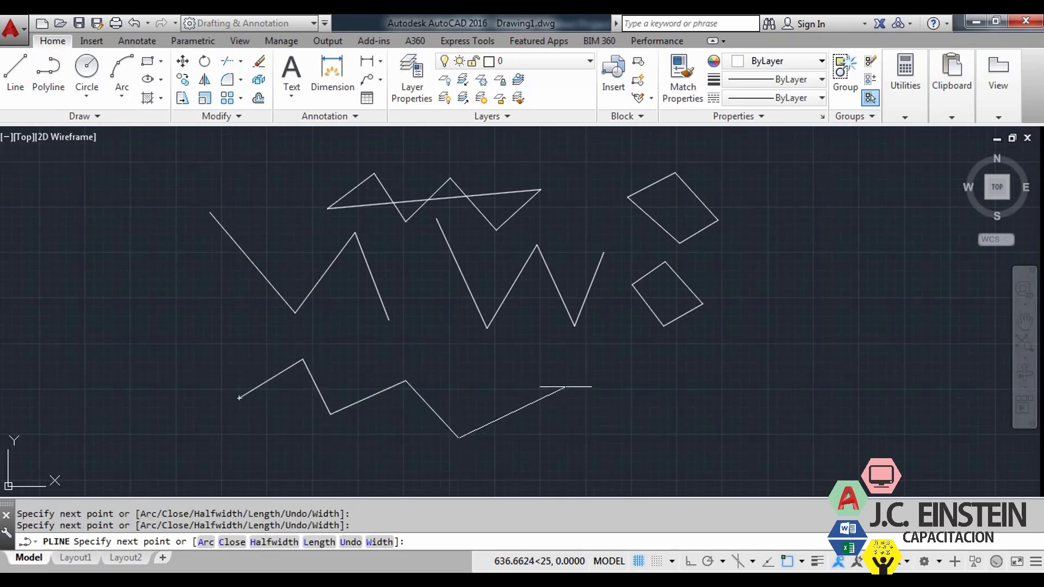
pyautogui.click(574, 381)
pyautogui.click(619, 425)
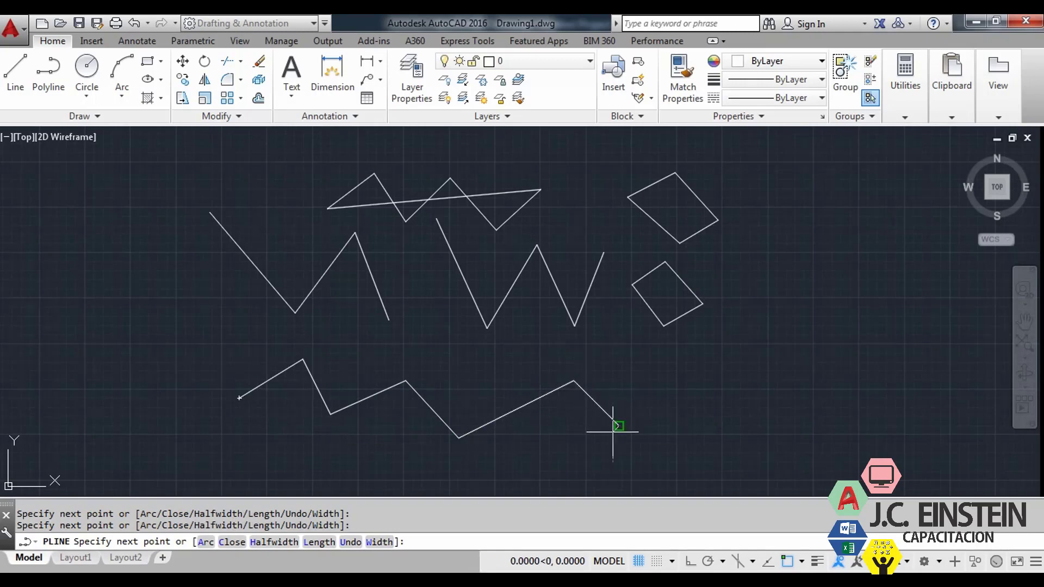
pyautogui.press('Return')
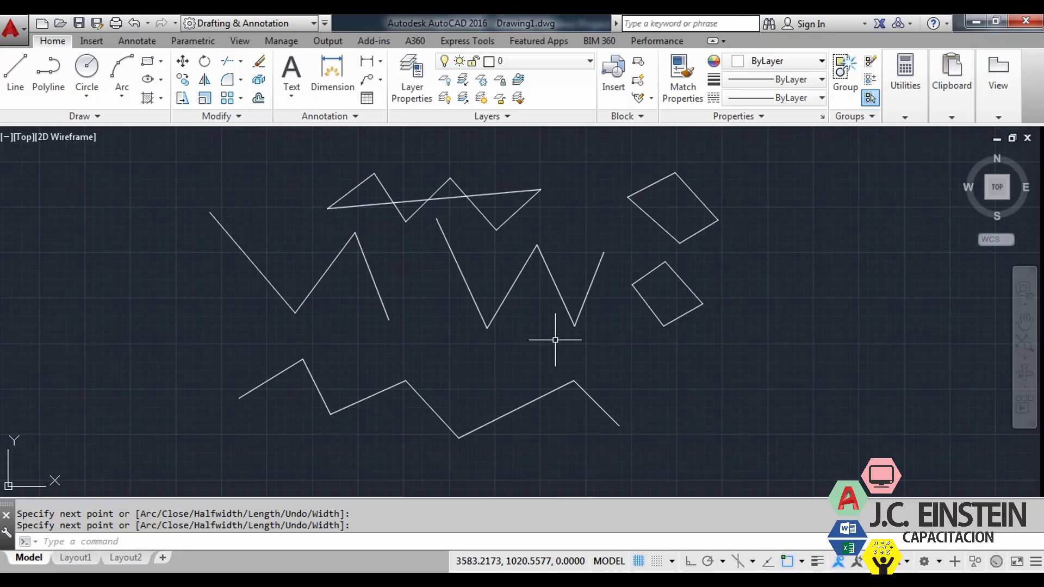
pyautogui.moveTo(454, 349); pyautogui.dragTo(513, 355, button='middle')
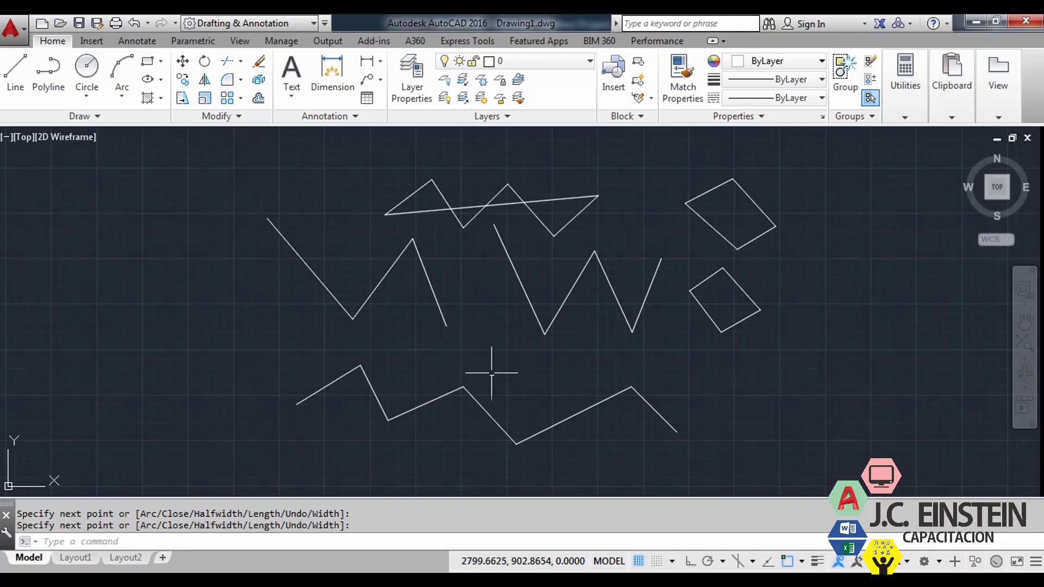
pyautogui.moveTo(502, 371); pyautogui.dragTo(575, 368, button='middle')
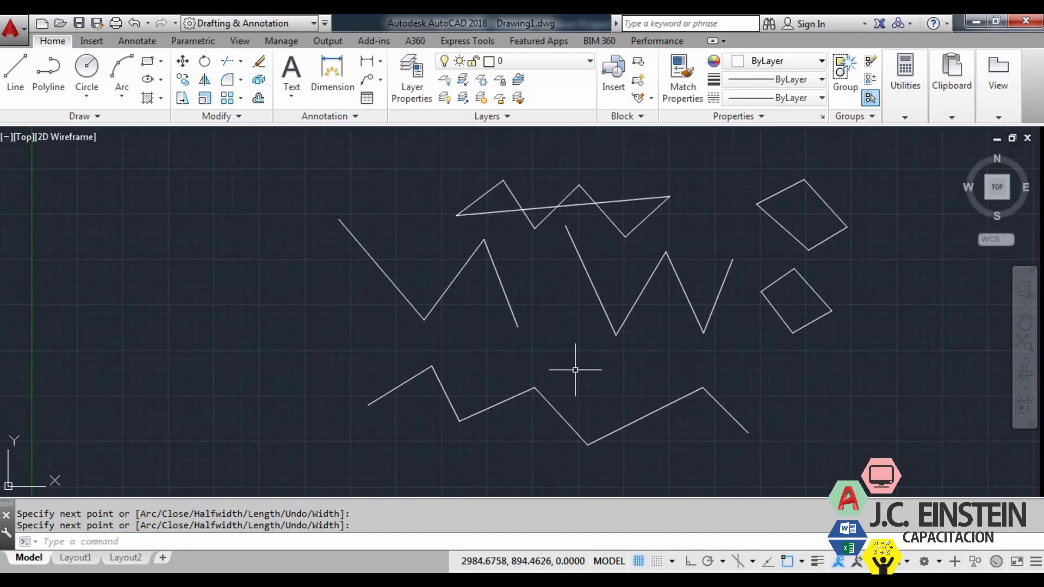
pyautogui.moveTo(575, 370); pyautogui.dragTo(523, 382, button='middle')
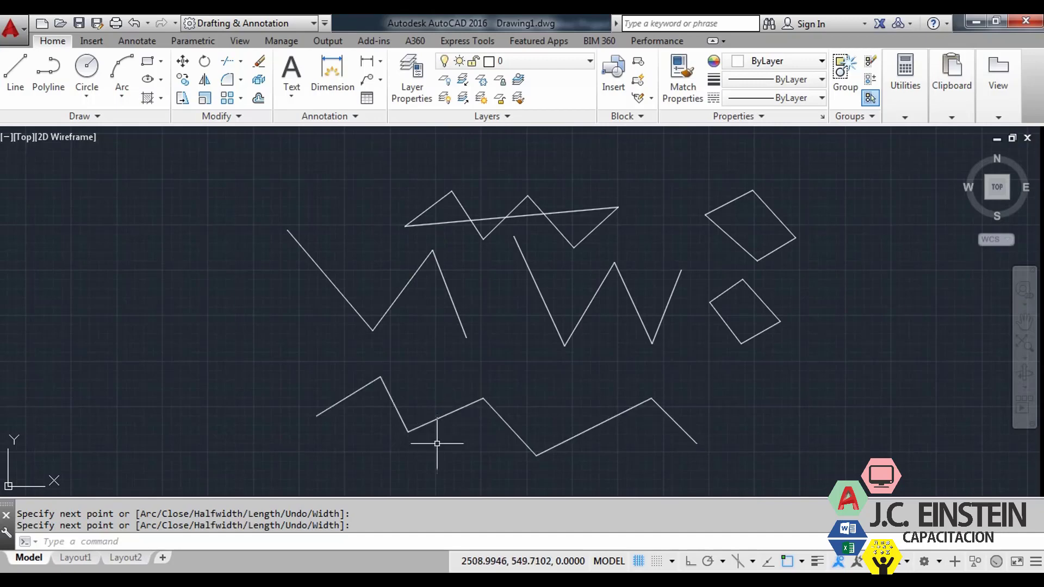
pyautogui.moveTo(394, 401)
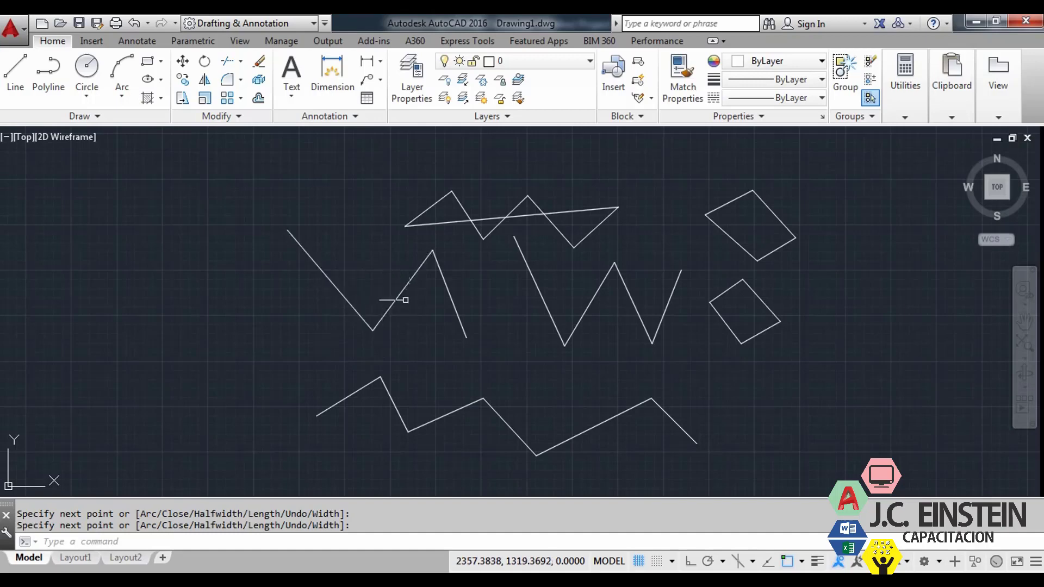
pyautogui.click(394, 403)
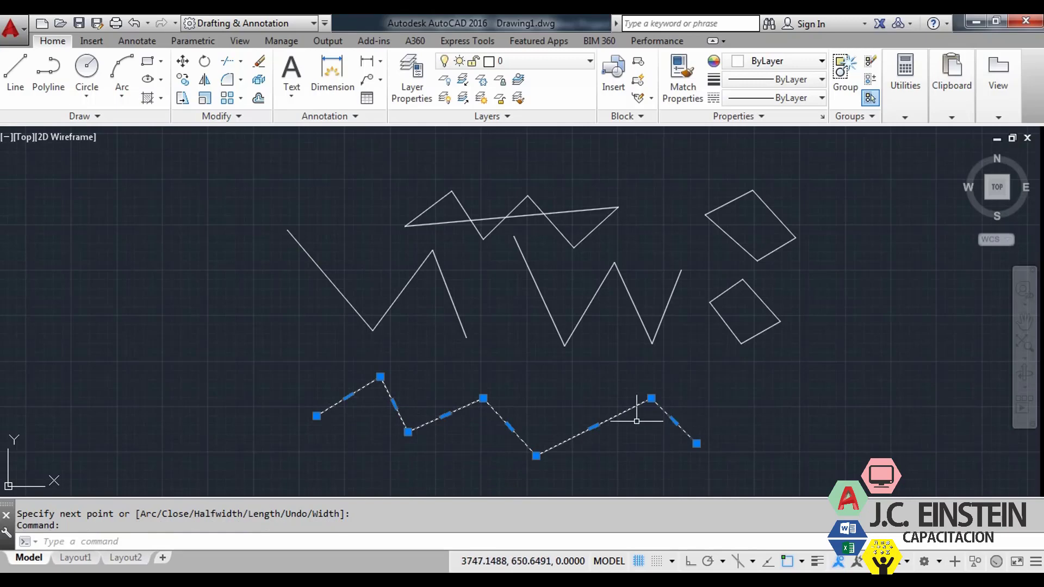
pyautogui.press('Escape')
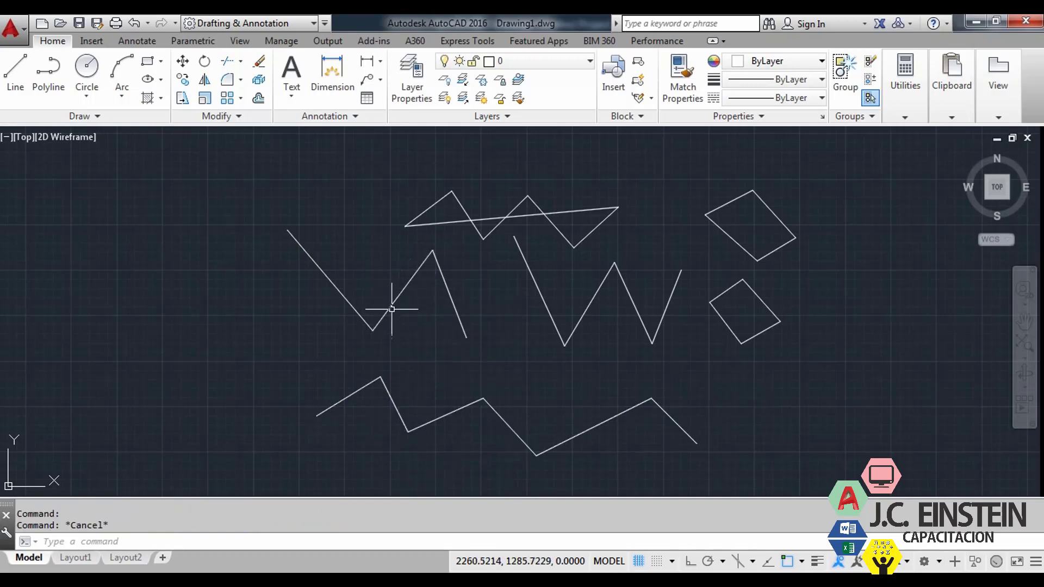
pyautogui.click(402, 289)
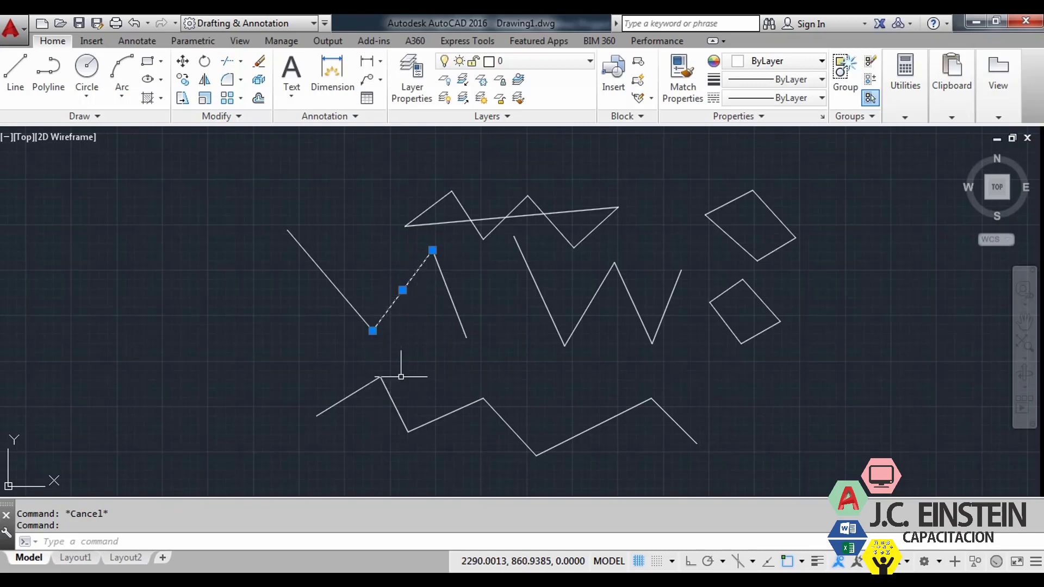
pyautogui.press('Escape')
pyautogui.press('Escape')
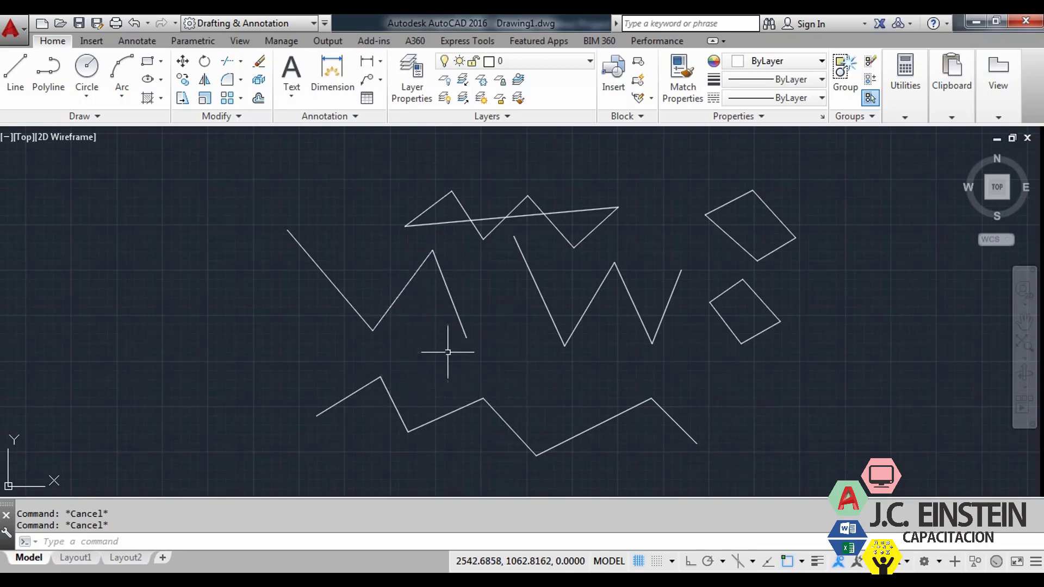
pyautogui.moveTo(448, 352); pyautogui.dragTo(563, 363, button='middle')
pyautogui.write('MO')
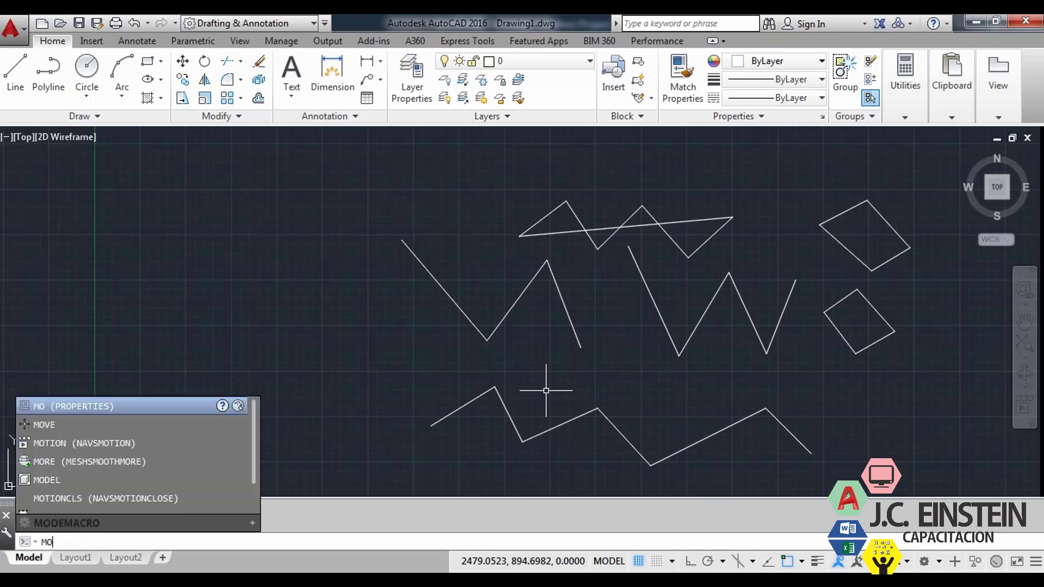
# - Inspect the short diagonal line in Properties, which is 553.6156 long
pyautogui.press('Escape')
pyautogui.press('Escape')
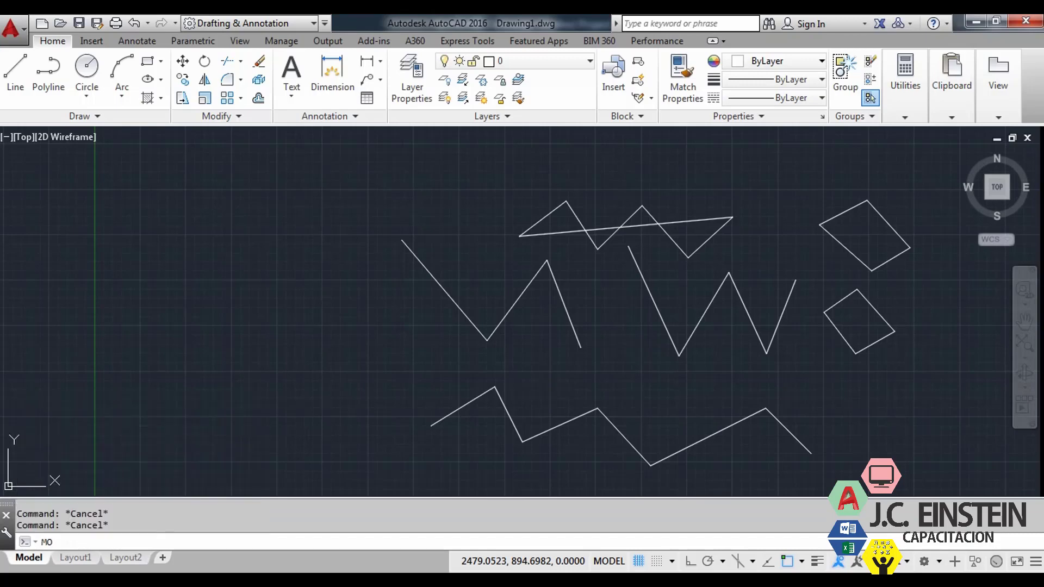
pyautogui.press('Return')
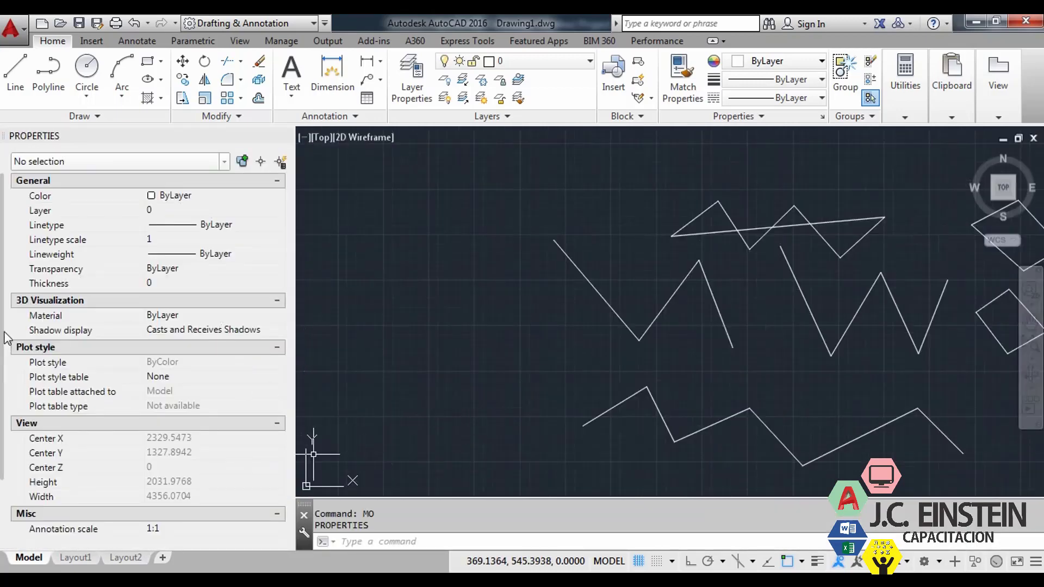
pyautogui.scroll(-3, 5, 408)
pyautogui.moveTo(647, 375); pyautogui.dragTo(580, 404, button='middle')
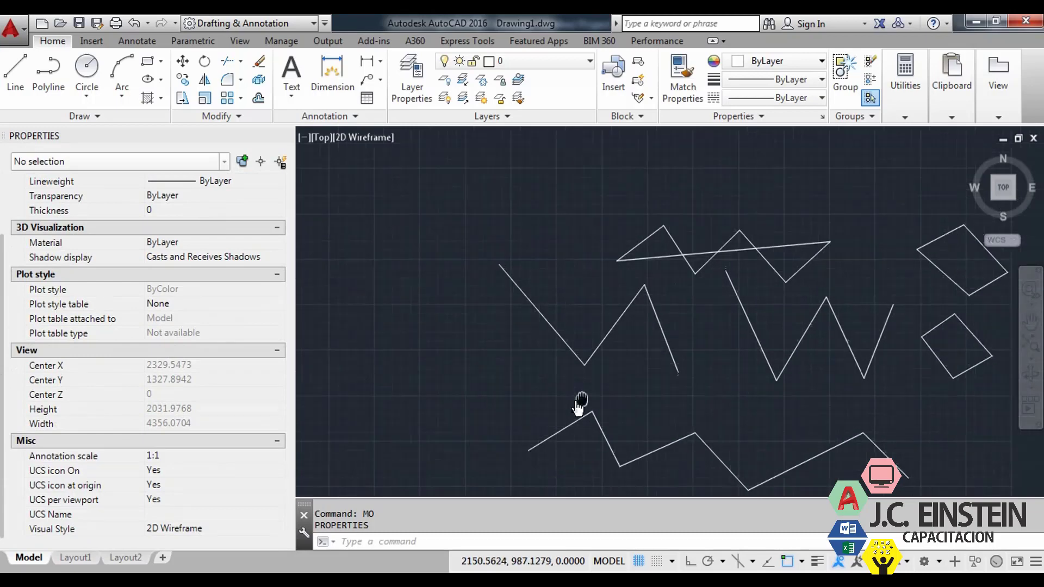
pyautogui.click(615, 348)
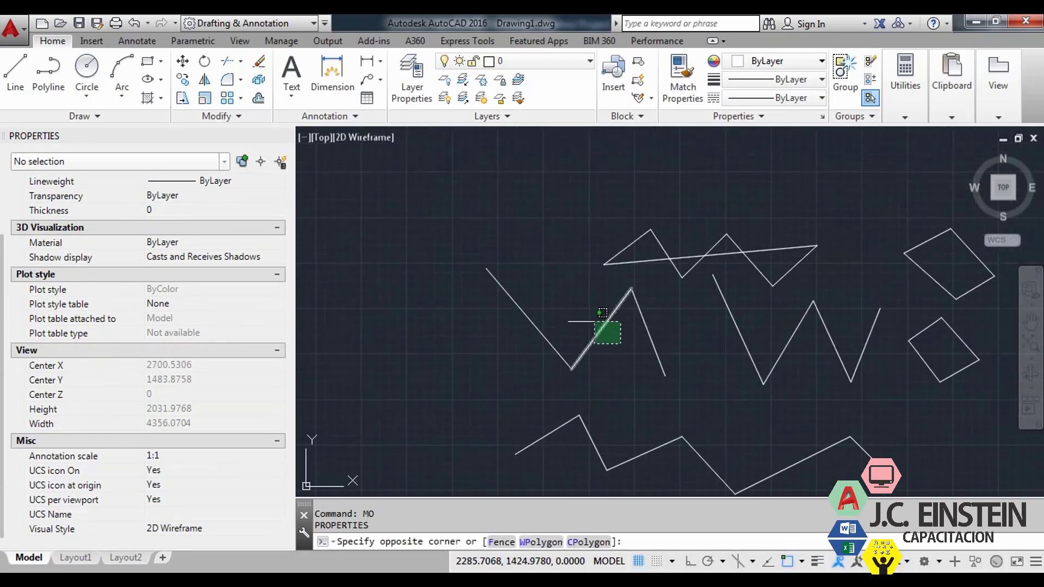
pyautogui.click(578, 311)
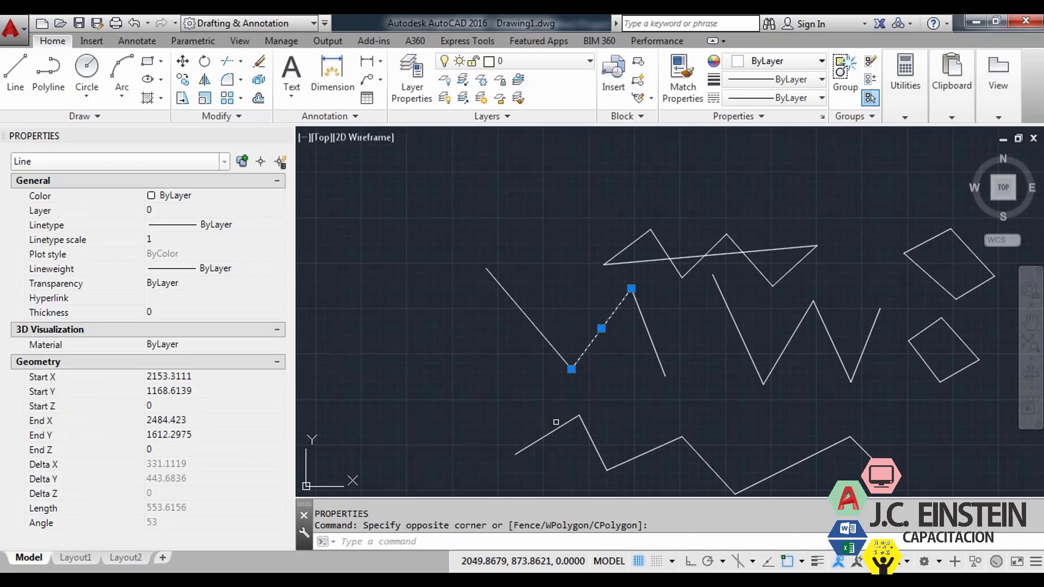
pyautogui.moveTo(554, 421); pyautogui.dragTo(609, 387, button='middle')
pyautogui.press('Escape')
# - Inspect the bottom zigzag polyline (length 2687.1955), then close the Properties palette
pyautogui.click(620, 430)
pyautogui.click(584, 391)
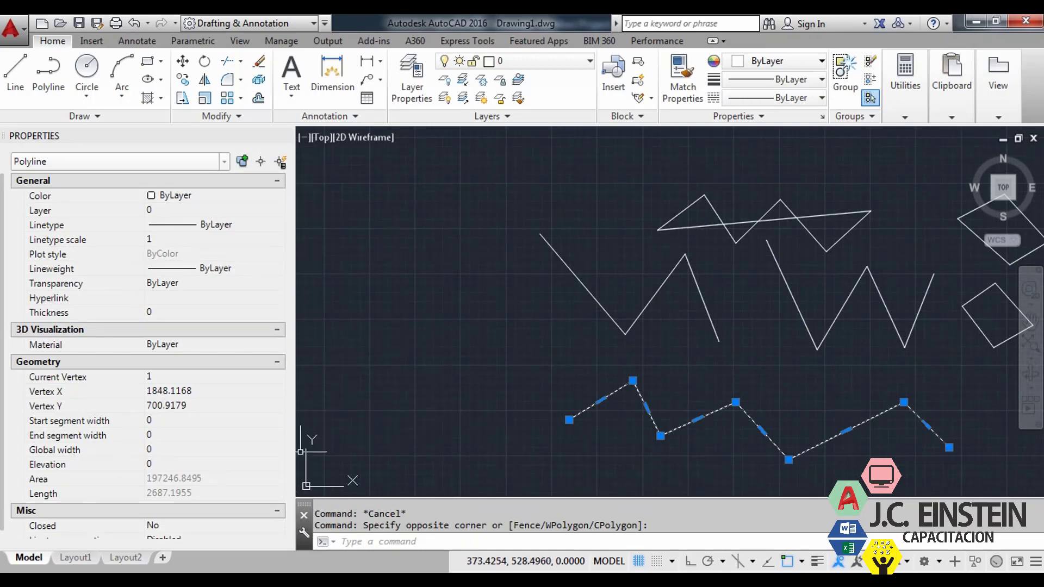
pyautogui.scroll(-2, 609, 407)
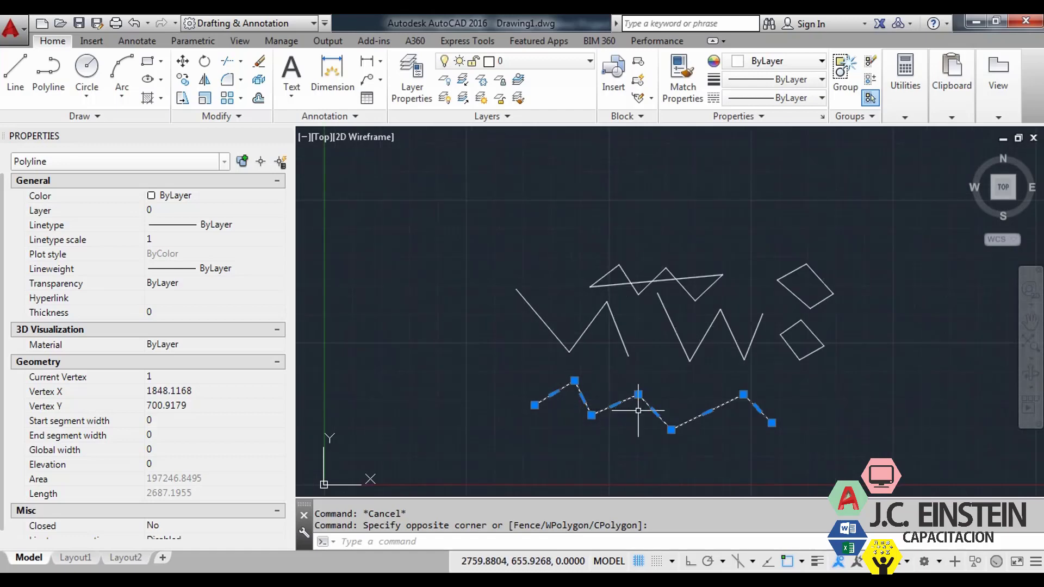
pyautogui.press('Escape')
pyautogui.press('Escape')
pyautogui.moveTo(609, 408); pyautogui.dragTo(496, 380, button='middle')
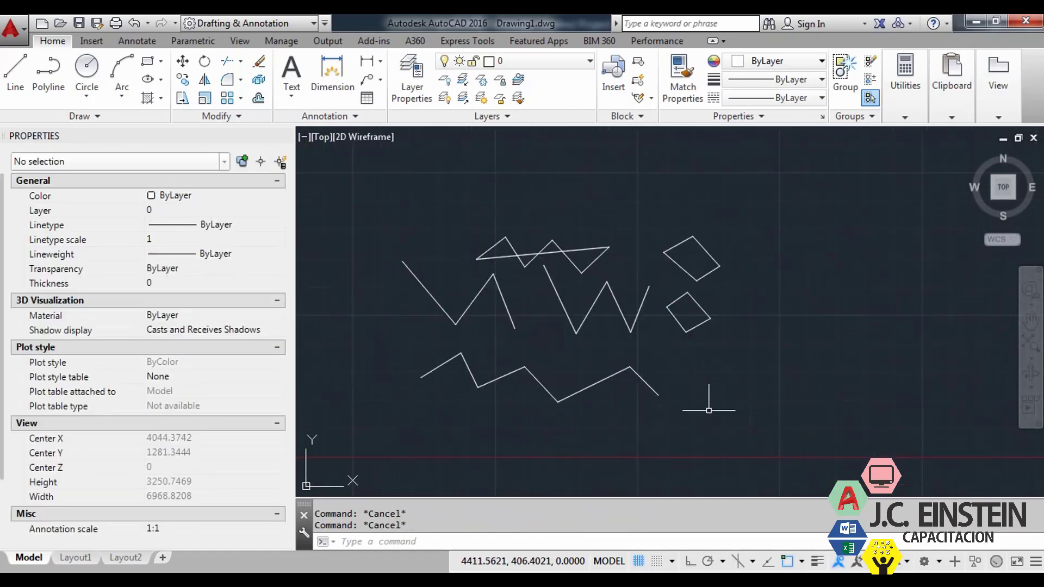
pyautogui.click(280, 134)
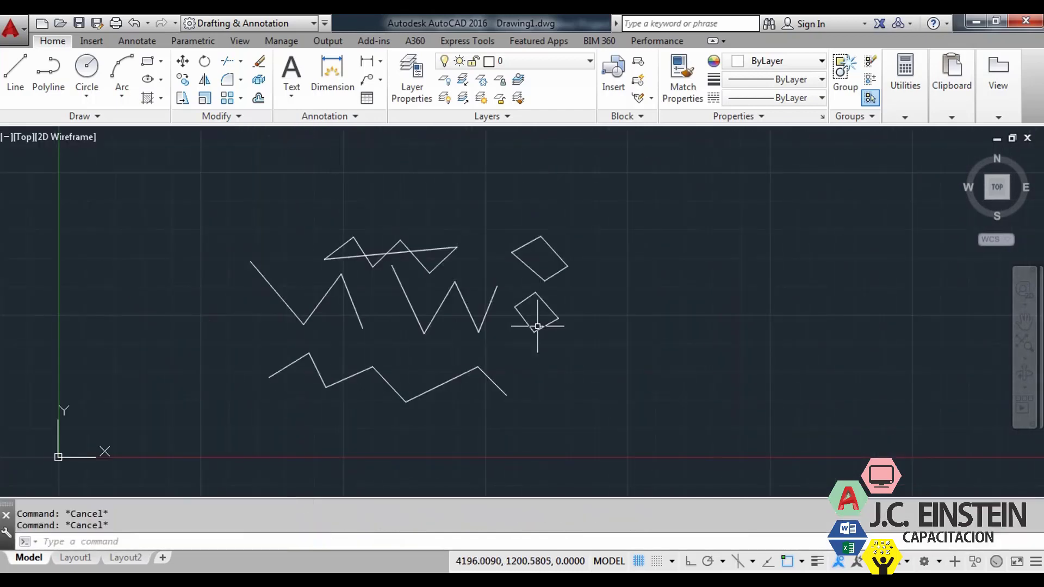
# - Draw an open three-segment polyline shaped like a tilted cup, right of the bottom zigzag
pyautogui.write('PL')
pyautogui.press('Return')
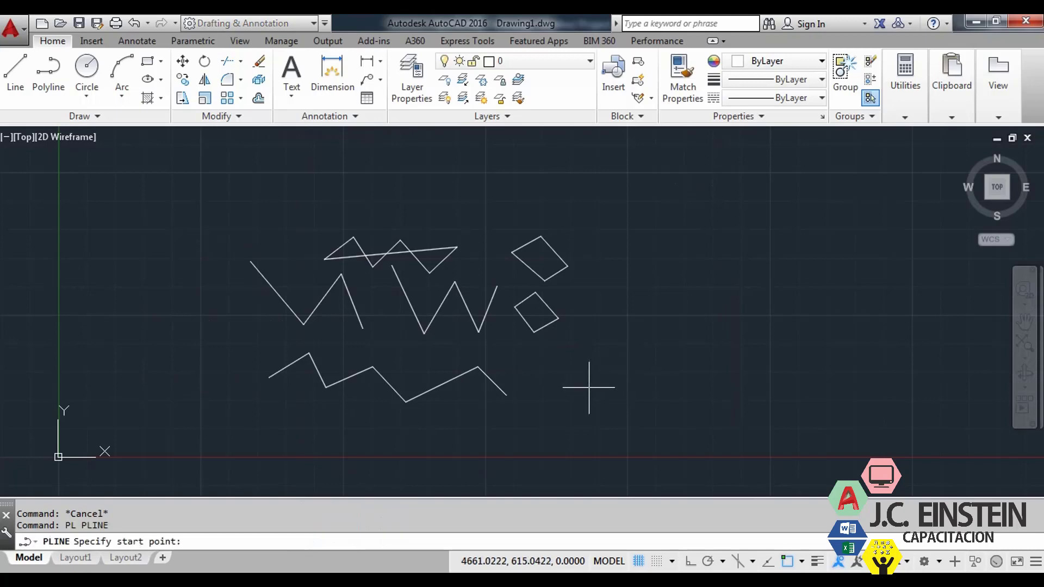
pyautogui.press('Escape')
pyautogui.press('Escape')
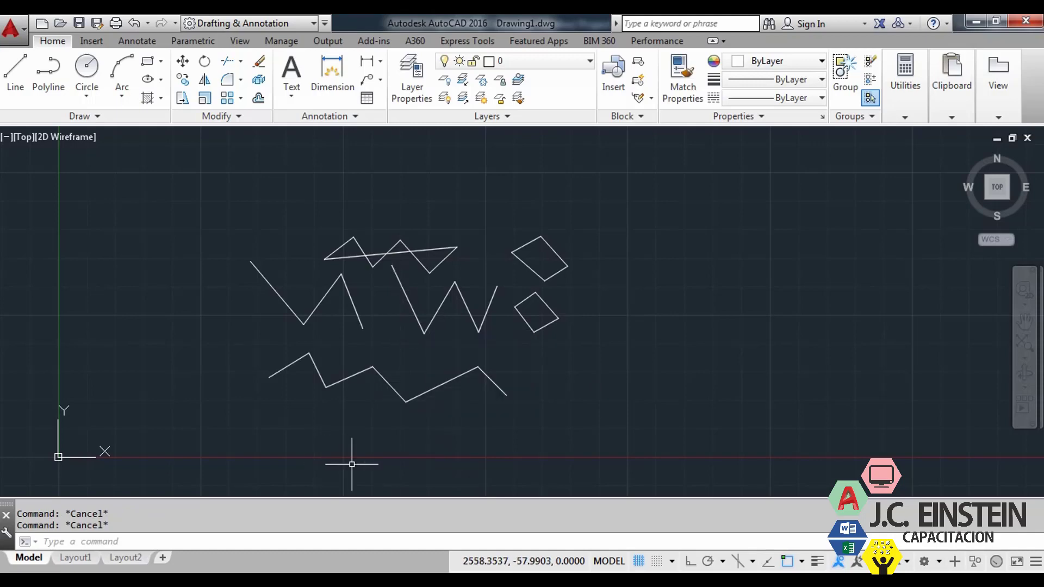
pyautogui.write('pl')
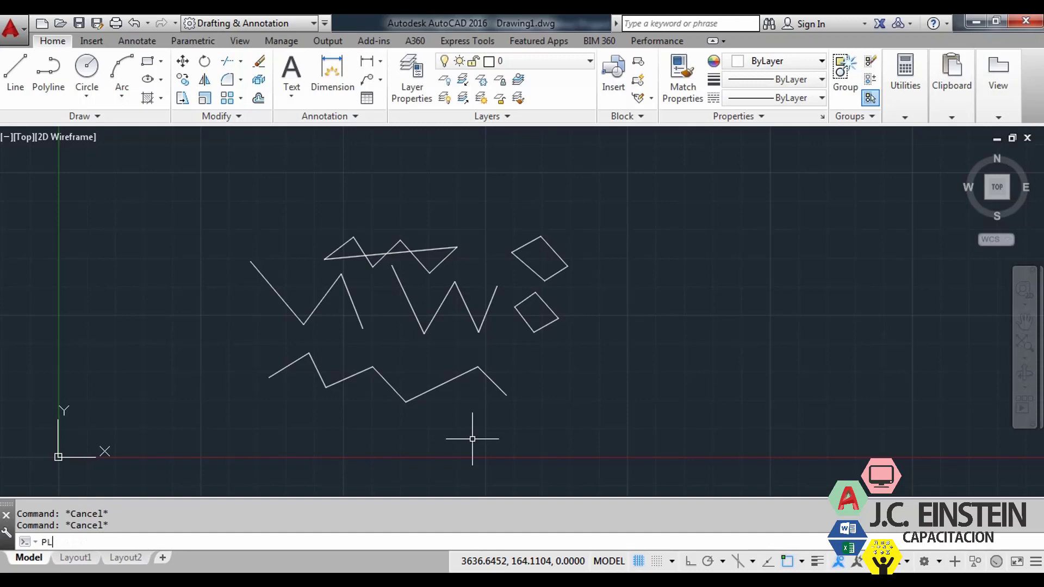
pyautogui.press('Return')
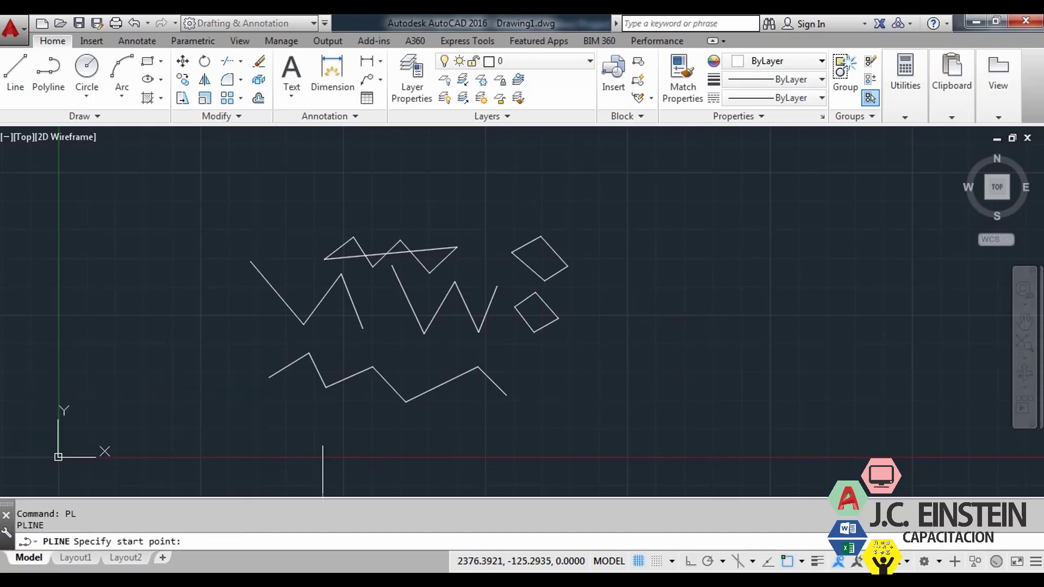
pyautogui.click(638, 317)
pyautogui.click(589, 369)
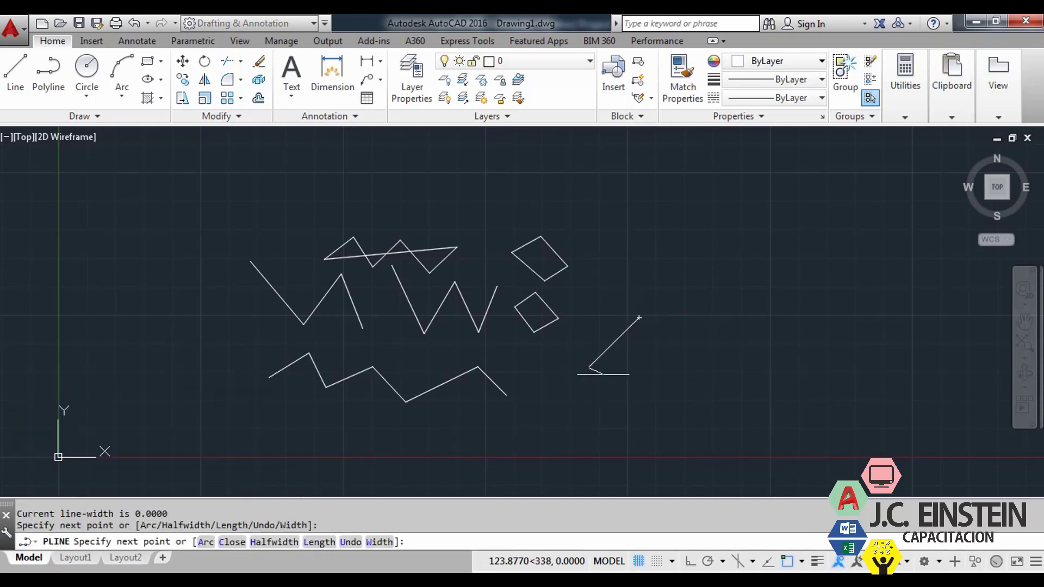
pyautogui.click(642, 406)
pyautogui.click(708, 366)
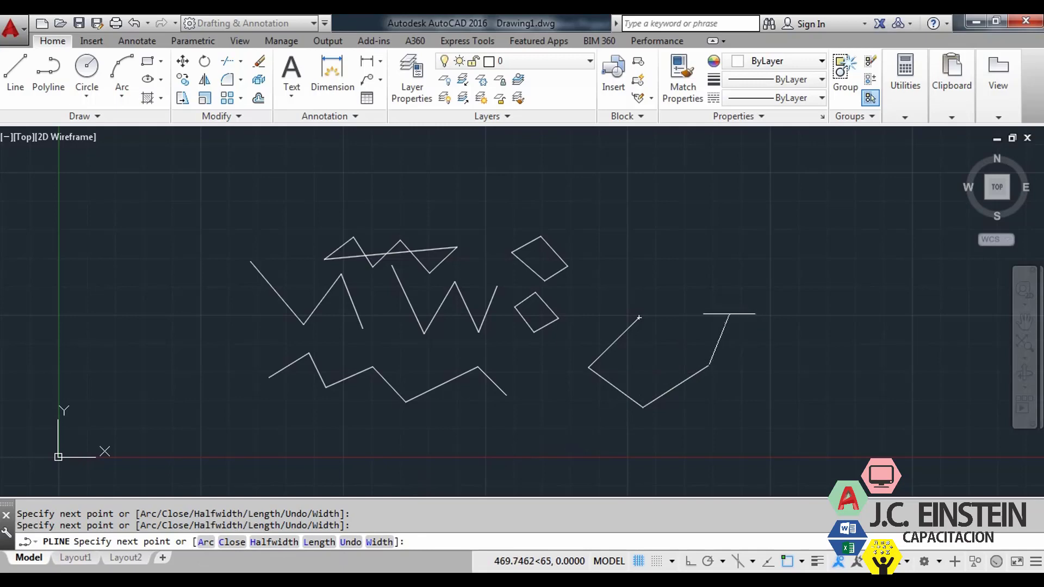
pyautogui.press('Return')
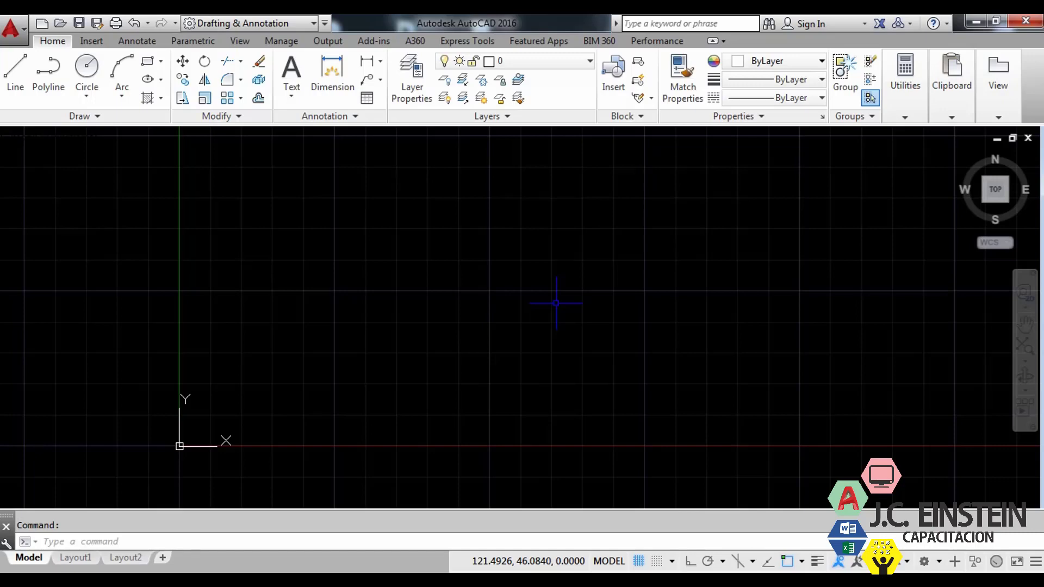
# - Open and close the Options dialog, then start another polyline
pyautogui.write('options')
pyautogui.press('Return')
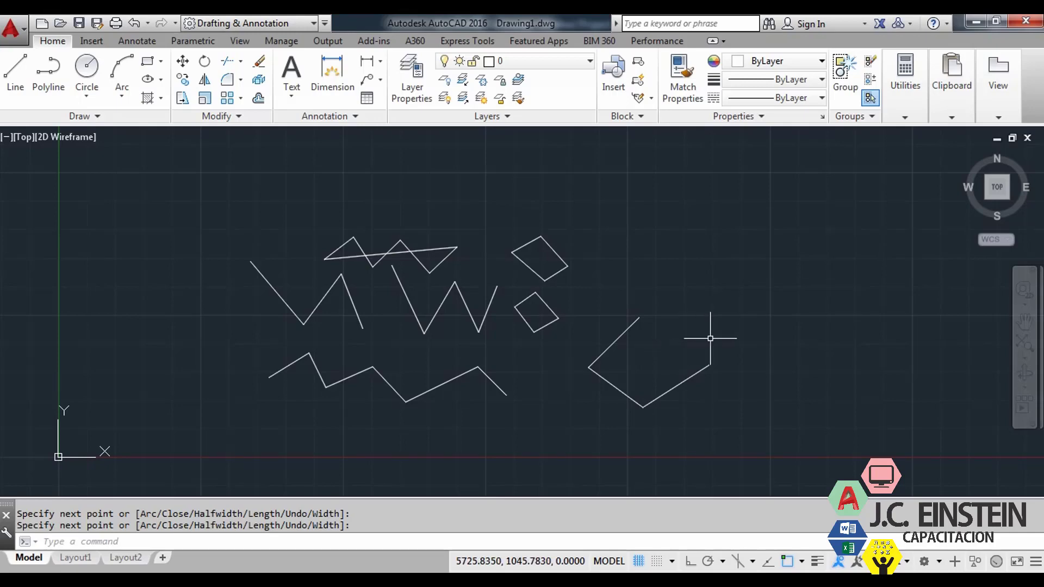
pyautogui.press('Return')
pyautogui.press('Return')
# - Draw a three-segment polyline above and to the right of the cup shape
pyautogui.click(709, 261)
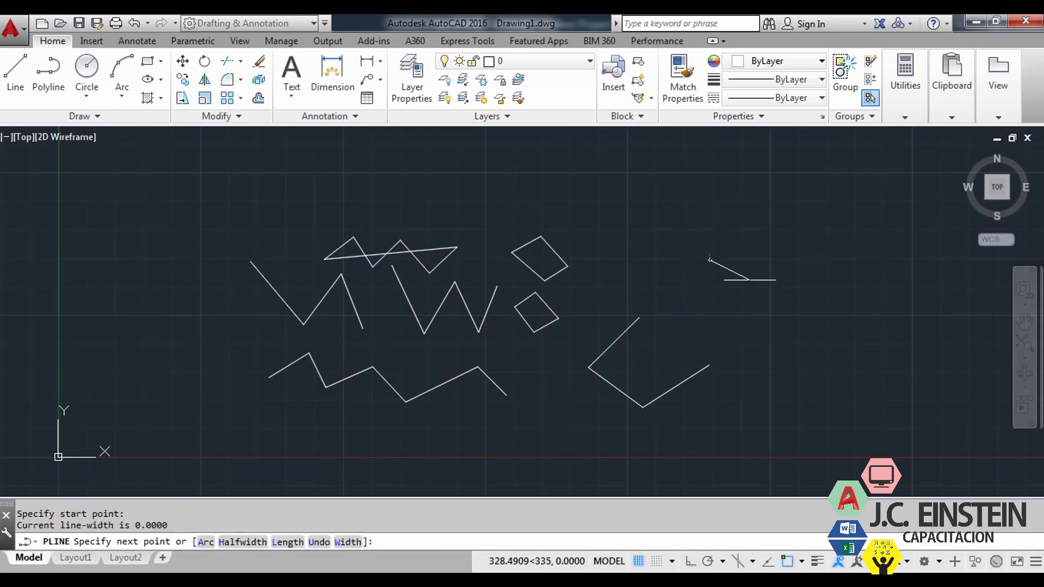
pyautogui.click(754, 290)
pyautogui.click(754, 331)
pyautogui.click(717, 315)
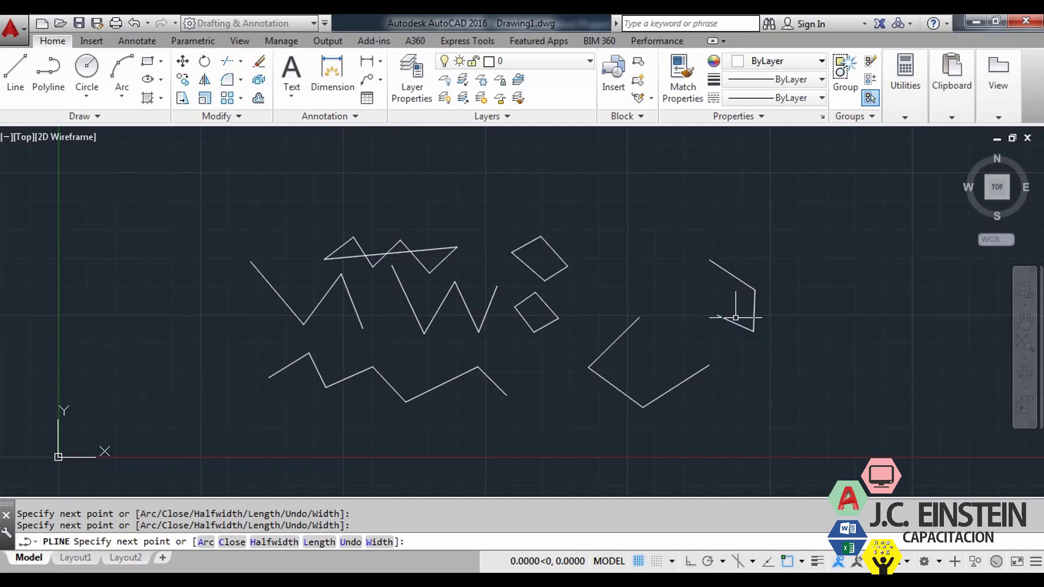
pyautogui.press('Return')
# - Draw a second small polyline lower down on the right
pyautogui.press('Return')
pyautogui.click(747, 361)
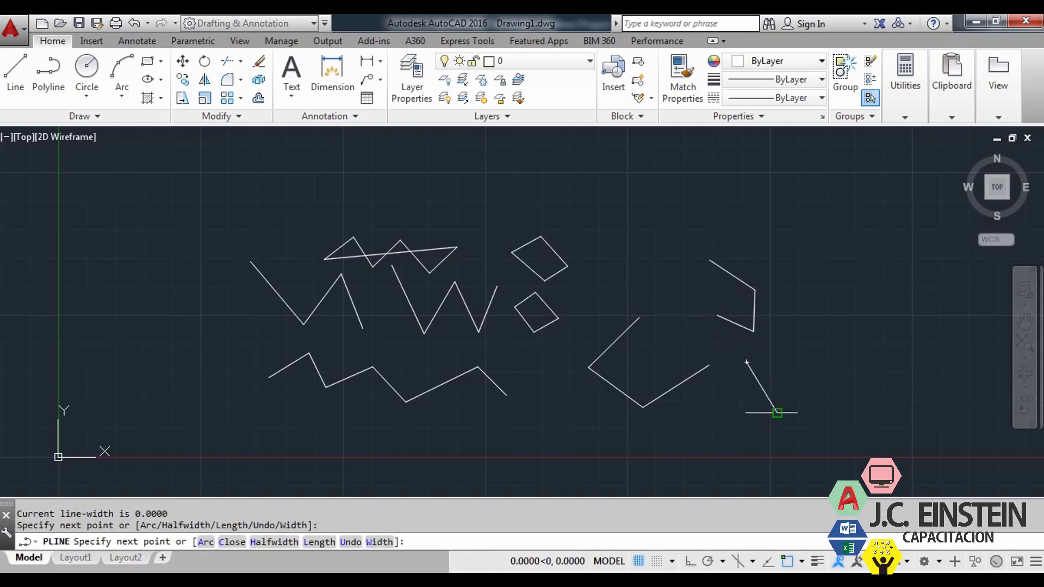
pyautogui.click(778, 414)
pyautogui.click(729, 434)
pyautogui.press('Return')
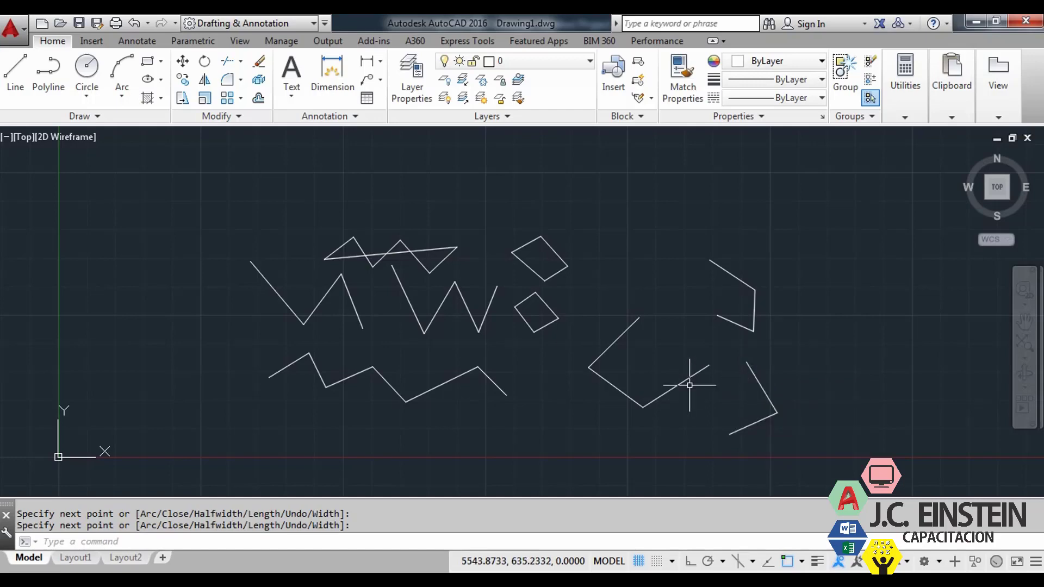
pyautogui.moveTo(718, 354); pyautogui.dragTo(684, 338, button='middle')
pyautogui.press('Return')
pyautogui.press('Return')
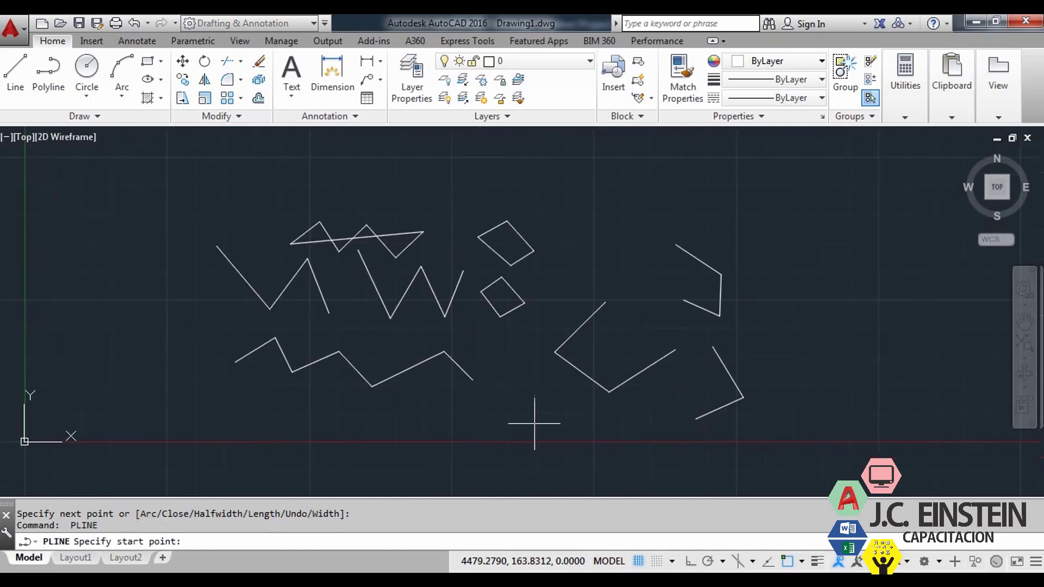
pyautogui.moveTo(534, 424); pyautogui.dragTo(553, 392, button='middle')
# - Start a polyline below the zigzags and draw curved arc segments in Arc mode
pyautogui.click(364, 451)
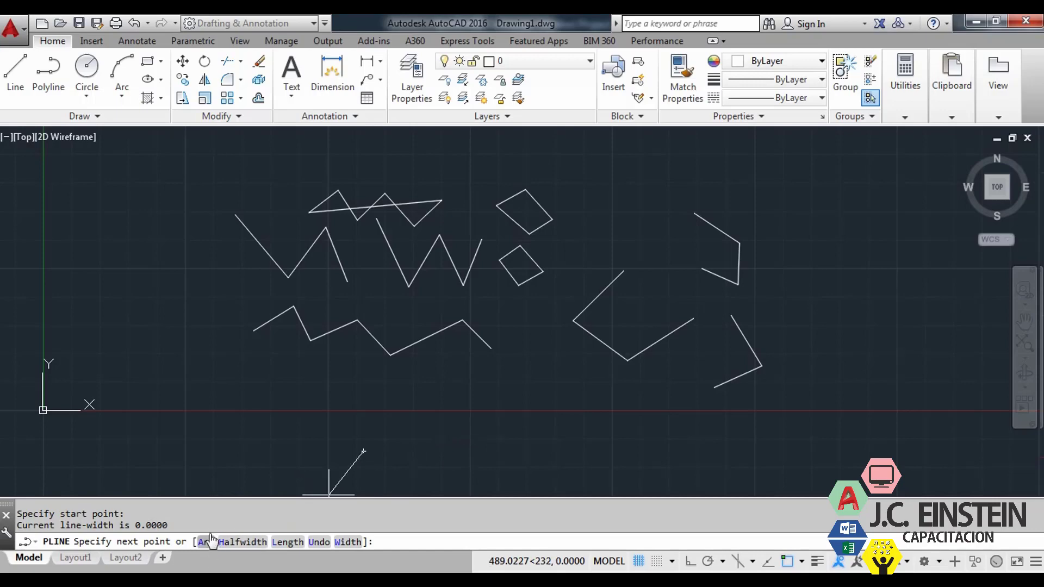
pyautogui.write('A')
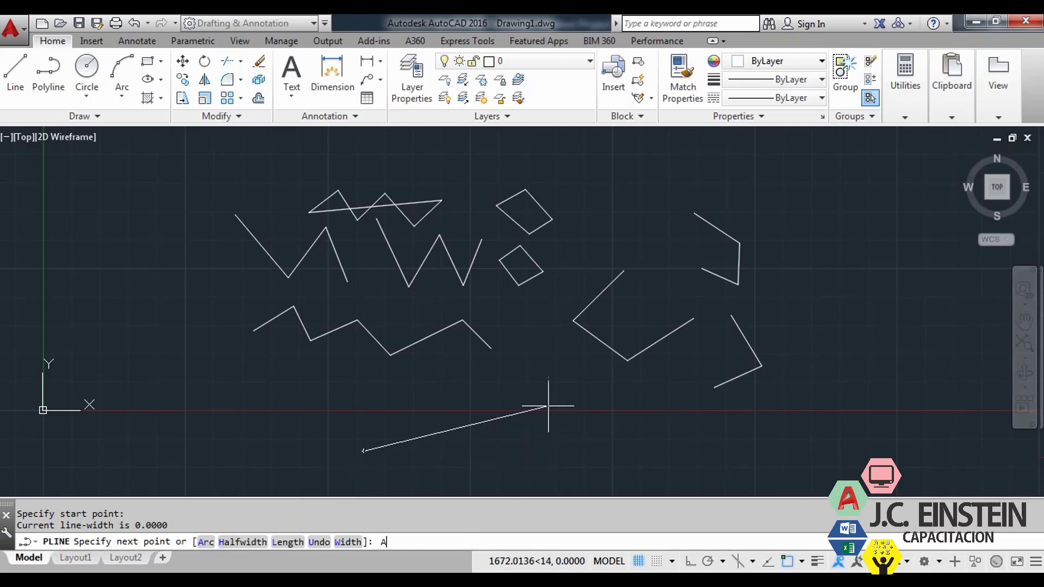
pyautogui.press('Return')
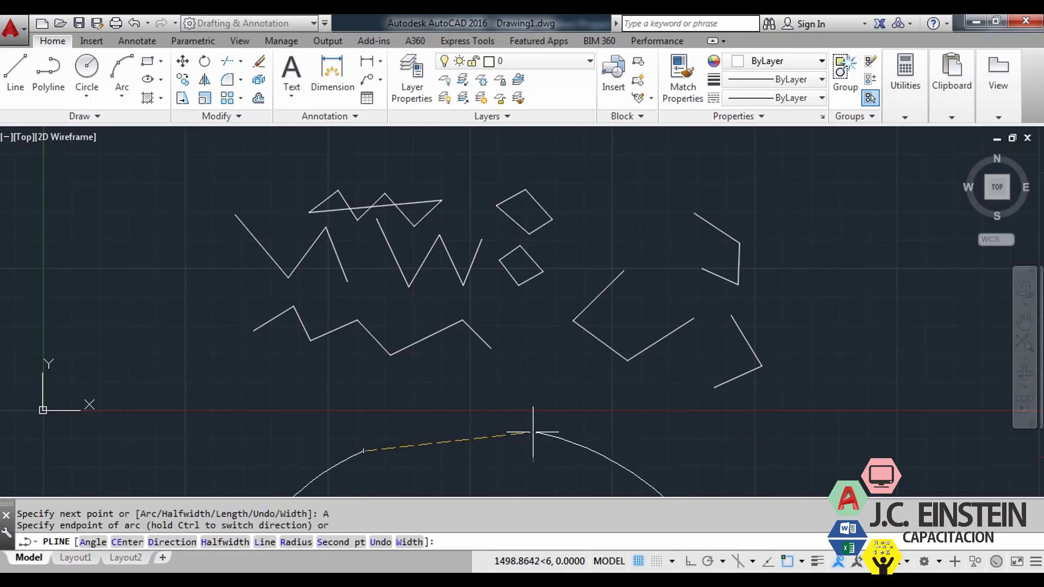
pyautogui.scroll(-2, 534, 426)
pyautogui.moveTo(533, 426); pyautogui.dragTo(601, 214, button='middle')
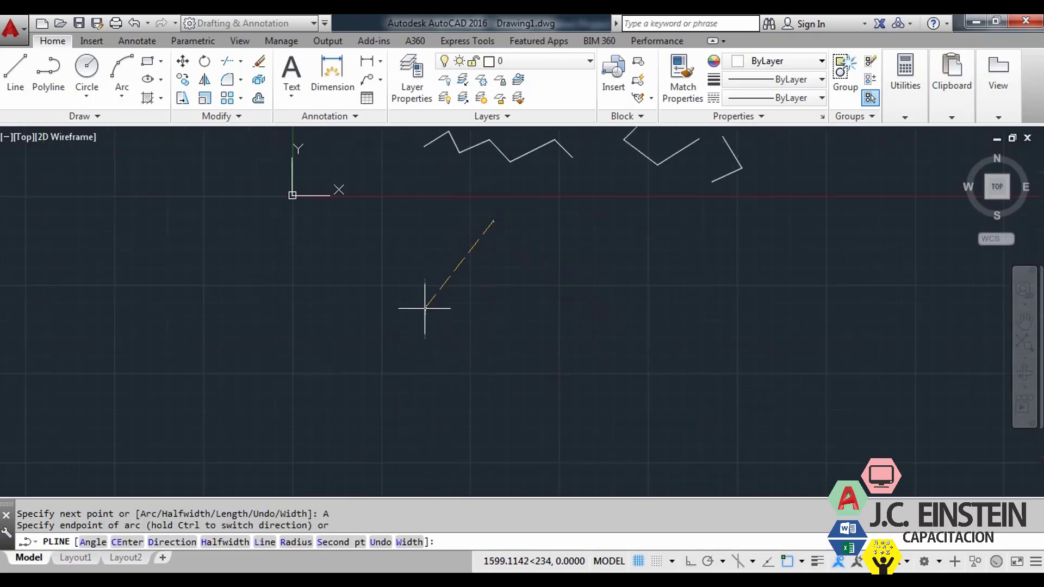
pyautogui.click(411, 288)
pyautogui.click(429, 377)
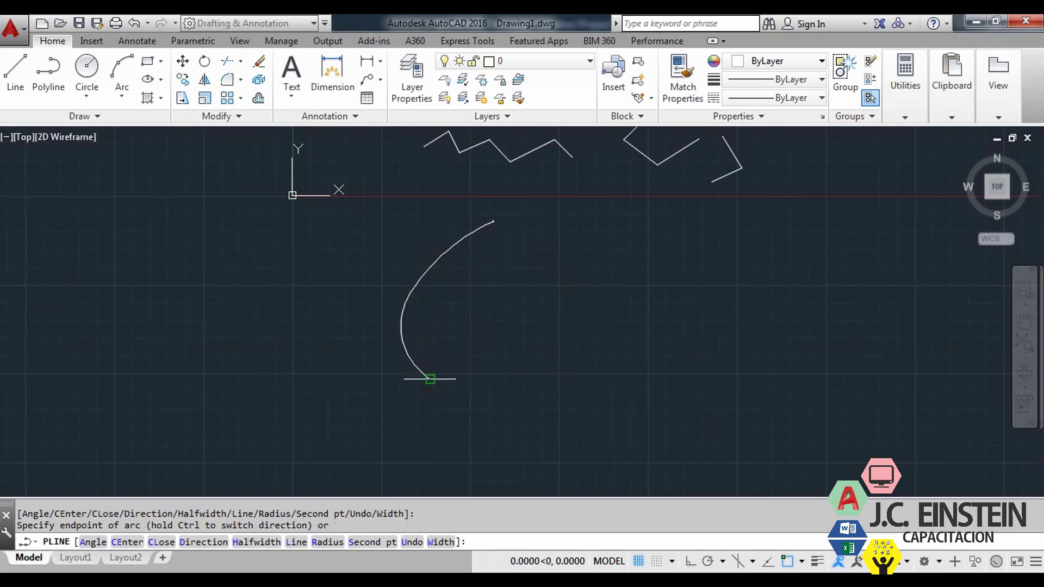
pyautogui.click(468, 455)
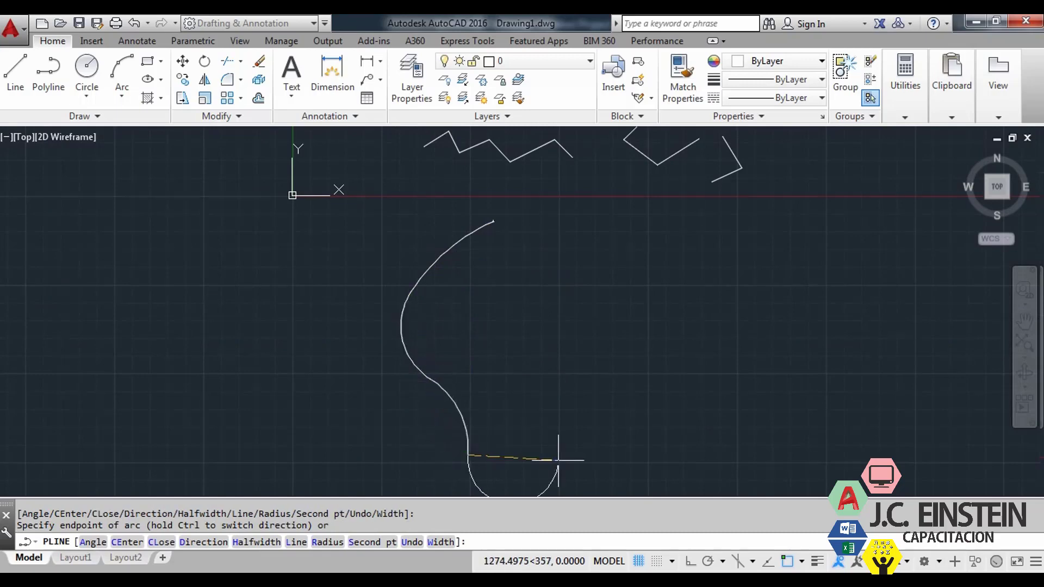
pyautogui.moveTo(570, 454); pyautogui.dragTo(485, 355, button='middle')
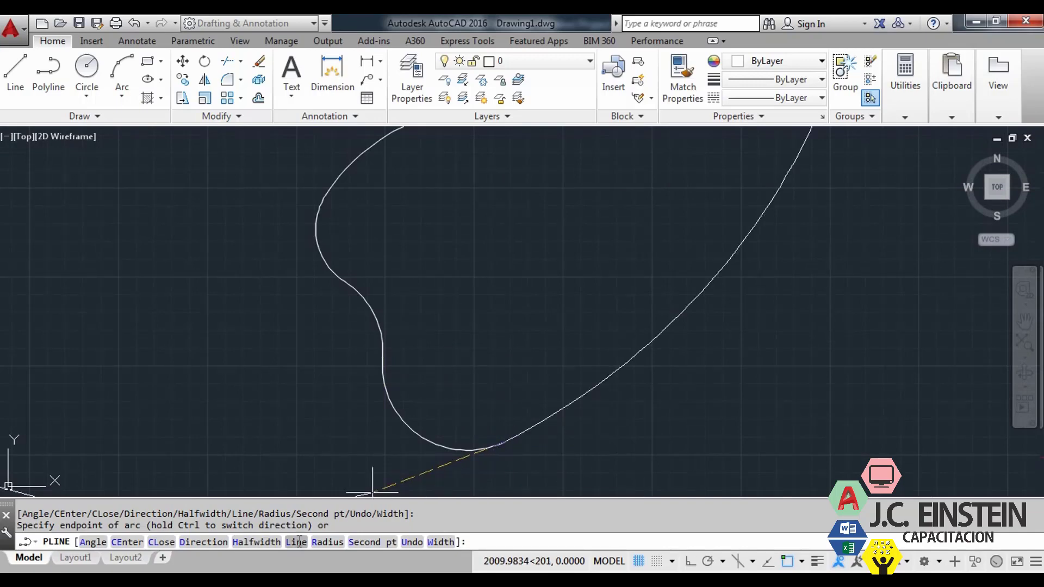
# - Continue the polyline in Line mode with straight segments, then finish it
pyautogui.write('L')
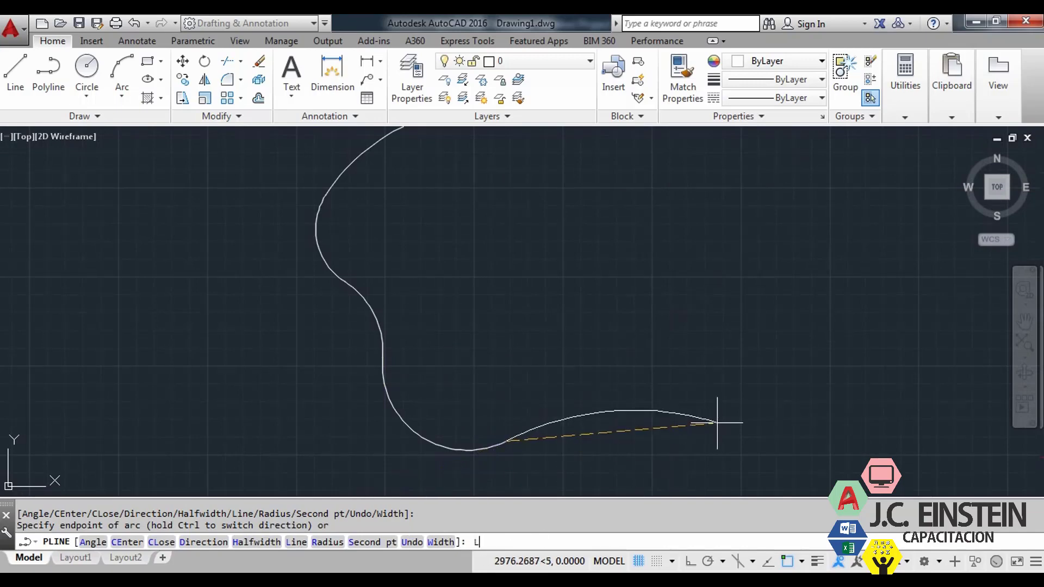
pyautogui.press('Return')
pyautogui.click(553, 321)
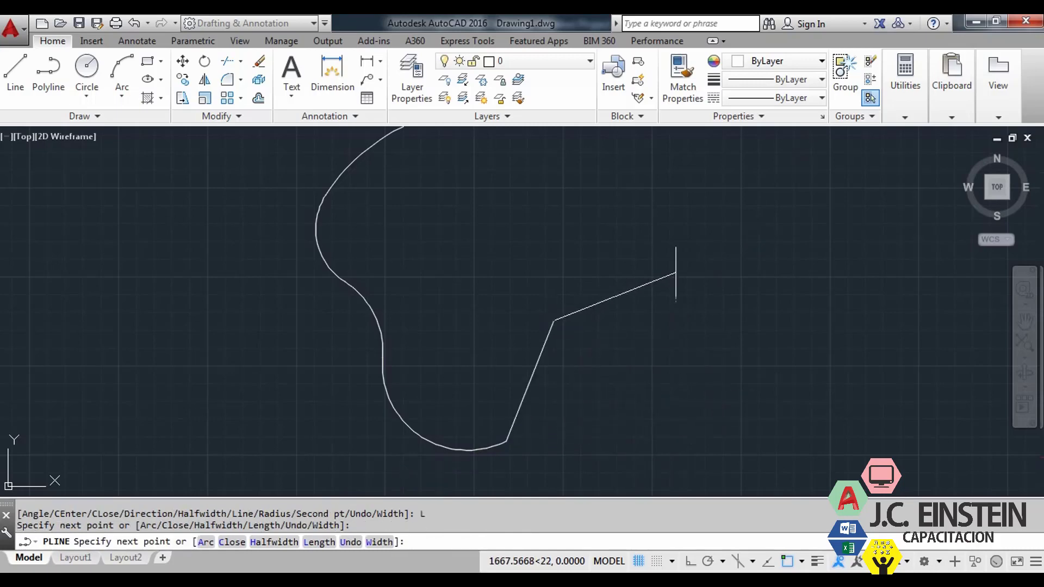
pyautogui.click(681, 272)
pyautogui.moveTo(672, 207)
pyautogui.mouseDown(button='middle')
pyautogui.moveTo(584, 370)
pyautogui.moveTo(557, 396)
pyautogui.mouseUp(button='middle')
pyautogui.click(457, 329)
pyautogui.click(587, 298)
pyautogui.press('Return')
pyautogui.moveTo(625, 293)
pyautogui.mouseDown(button='middle')
pyautogui.moveTo(582, 373)
pyautogui.moveTo(614, 378)
pyautogui.mouseUp(button='middle')
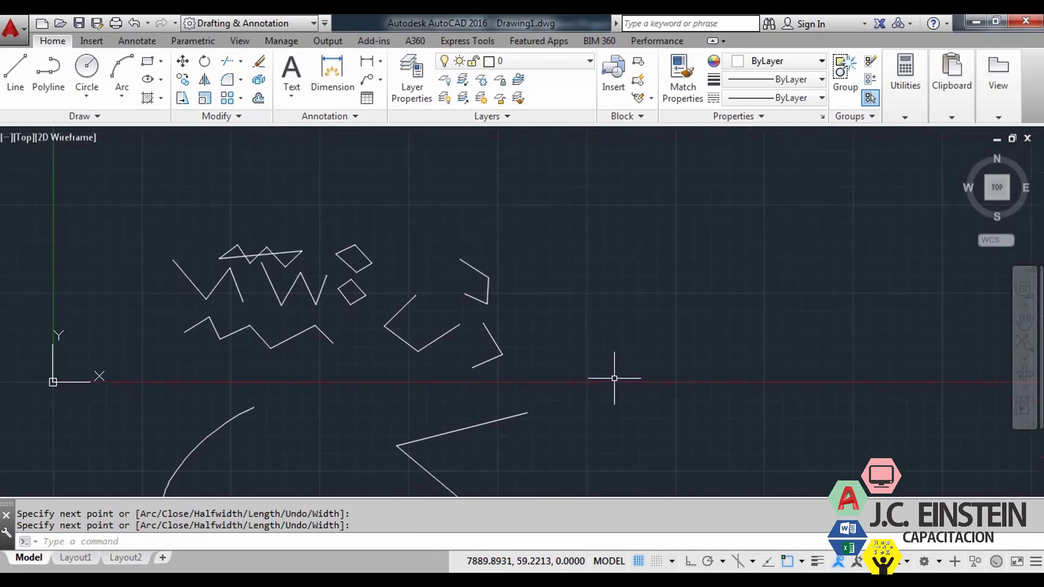
# - Draw a slanted straight polyline segment, then cancel the attempted arc option
pyautogui.write('pl')
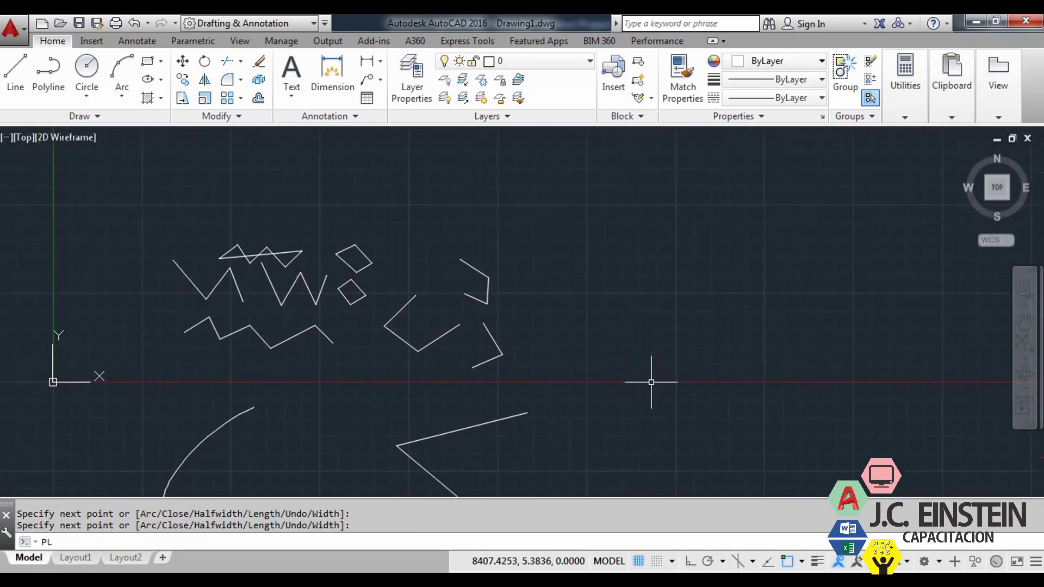
pyautogui.press('Return')
pyautogui.click(590, 216)
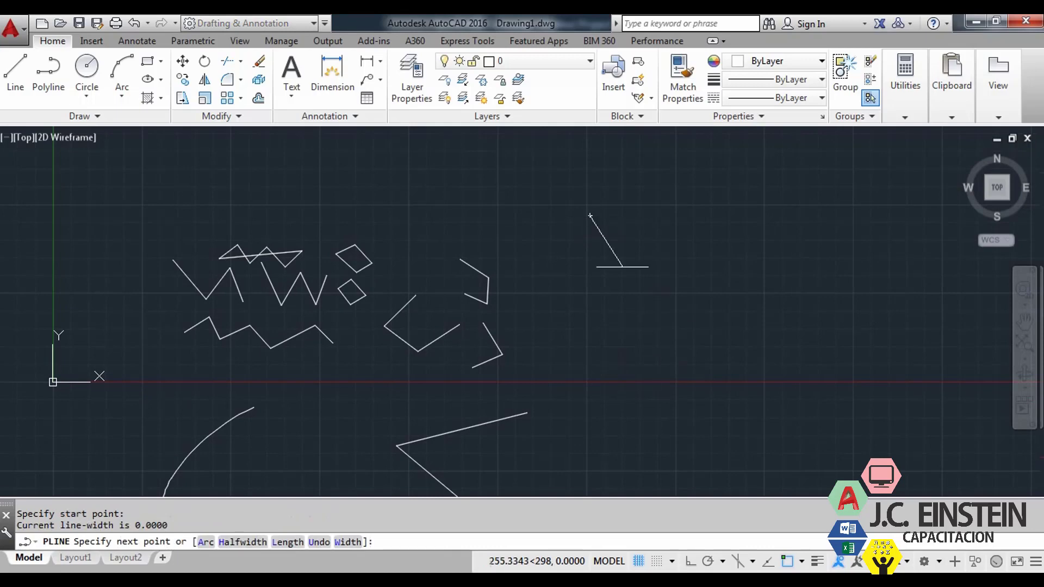
pyautogui.click(637, 333)
pyautogui.write('a')
pyautogui.press('Return')
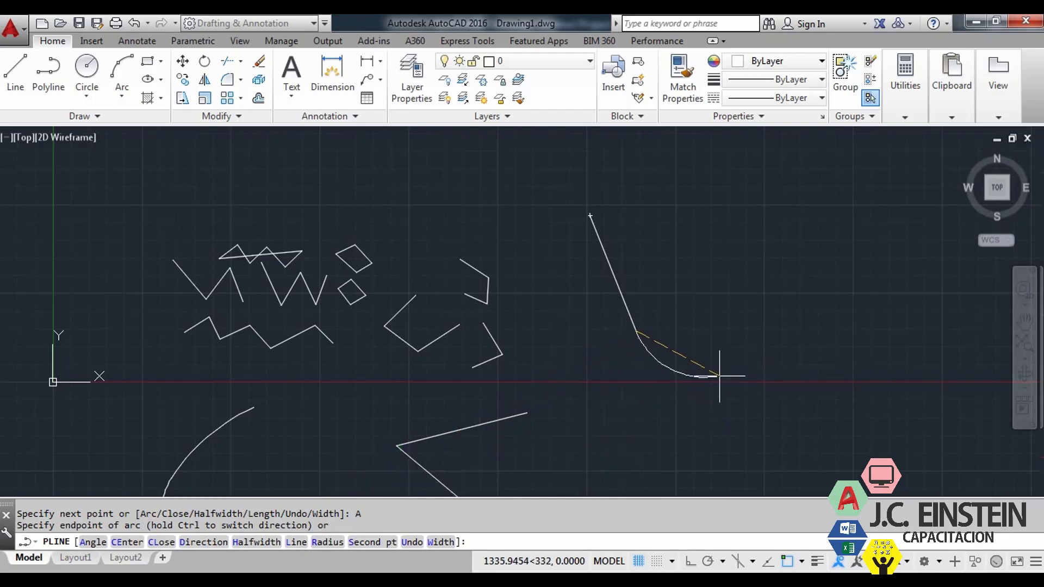
pyautogui.press('Escape')
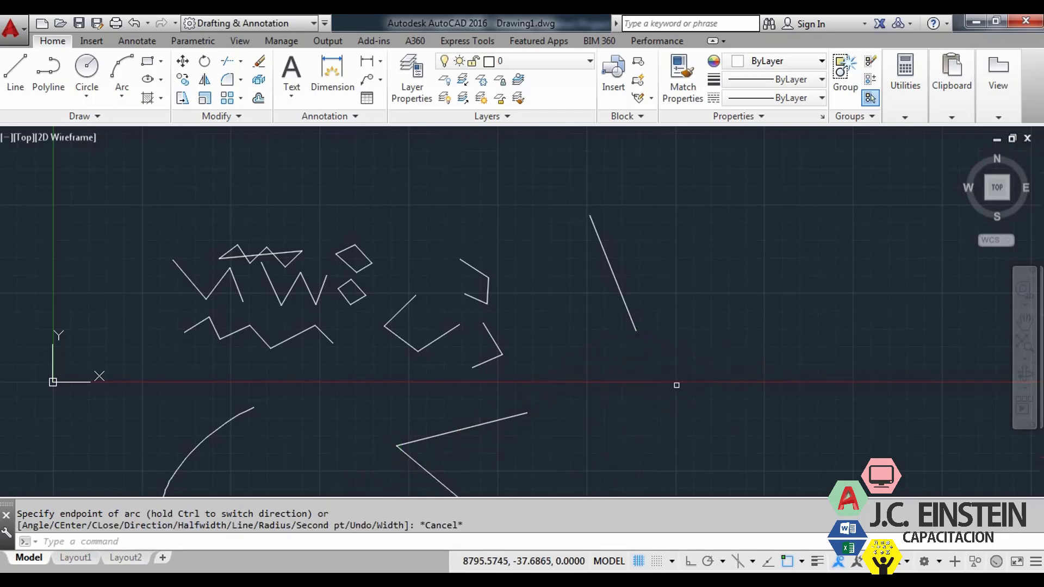
# - Start a new polyline below the slanted line with its first two points
pyautogui.write('PL')
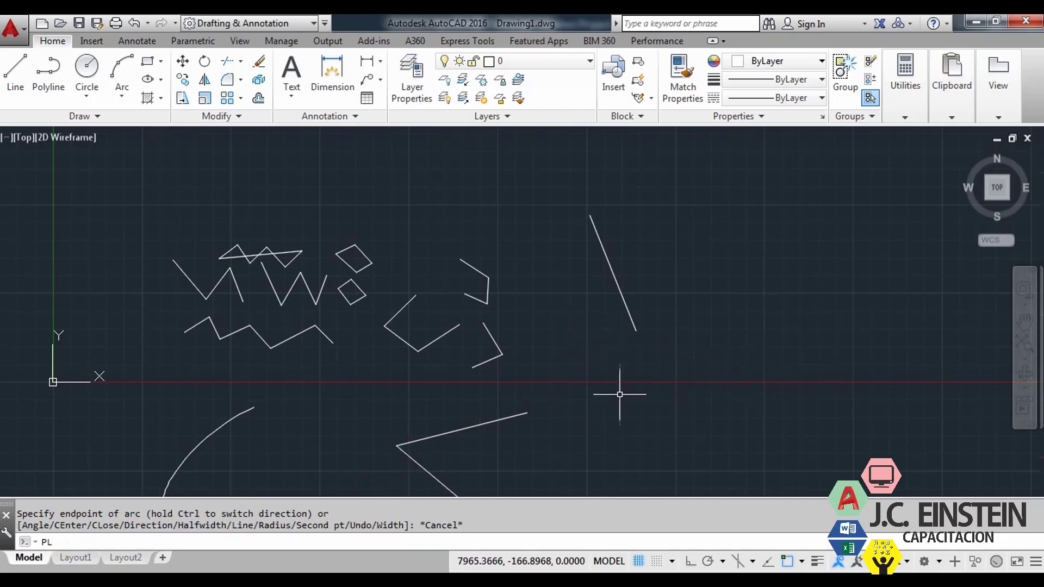
pyautogui.press('Escape')
pyautogui.press('Escape')
pyautogui.write('PL')
pyautogui.press('Return')
pyautogui.click(587, 351)
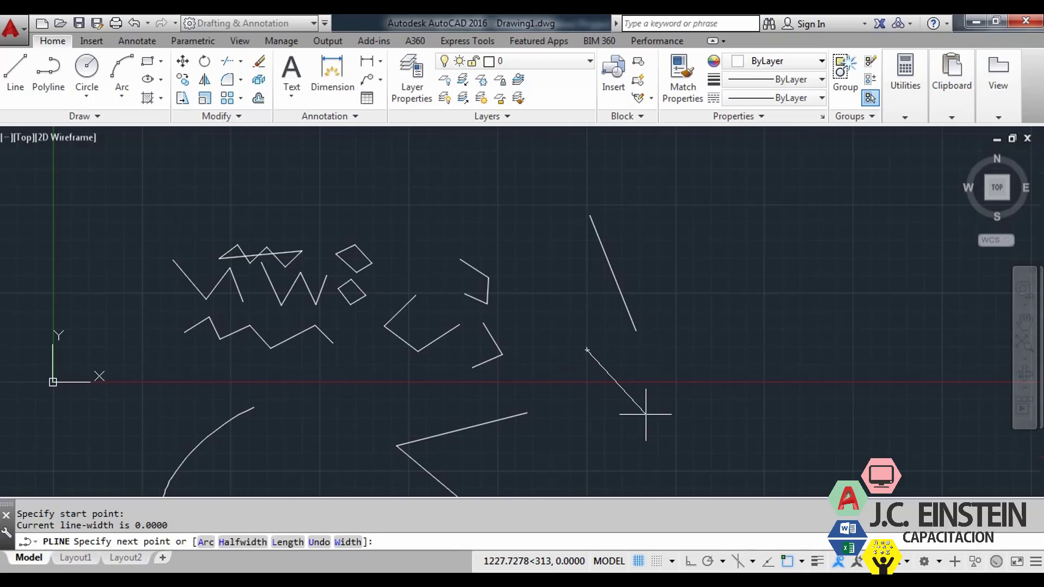
pyautogui.click(653, 420)
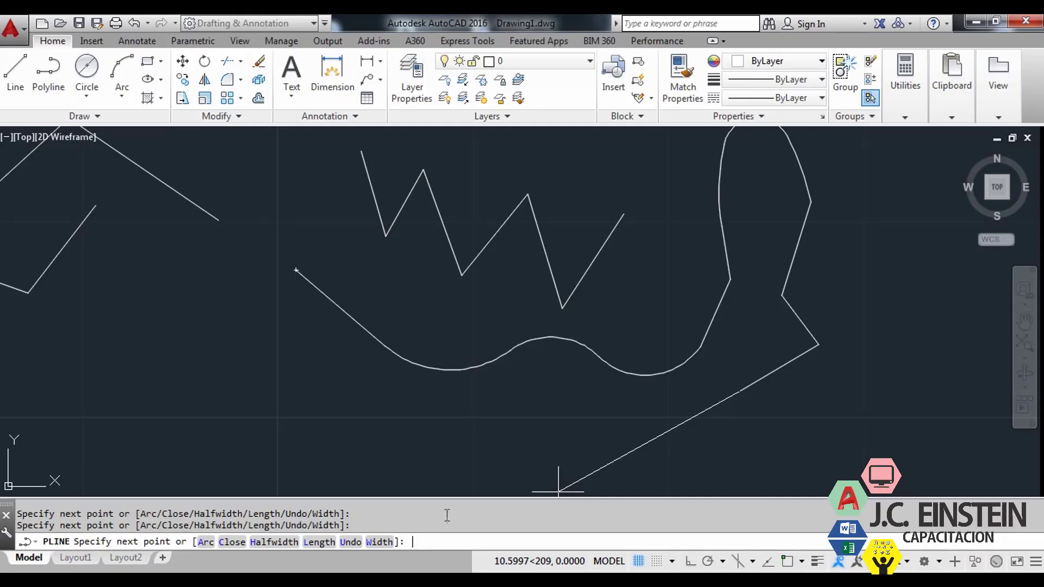
# - Set the polyline's starting and ending width to 1
pyautogui.write('W')
pyautogui.press('Return')
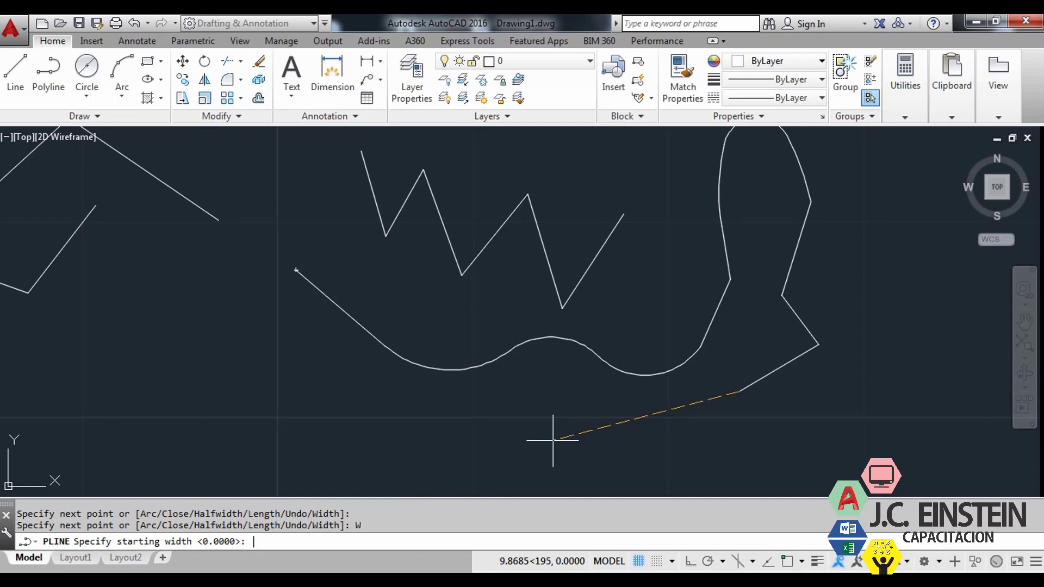
pyautogui.write('1')
pyautogui.press('Return')
pyautogui.scroll(2, 552, 435)
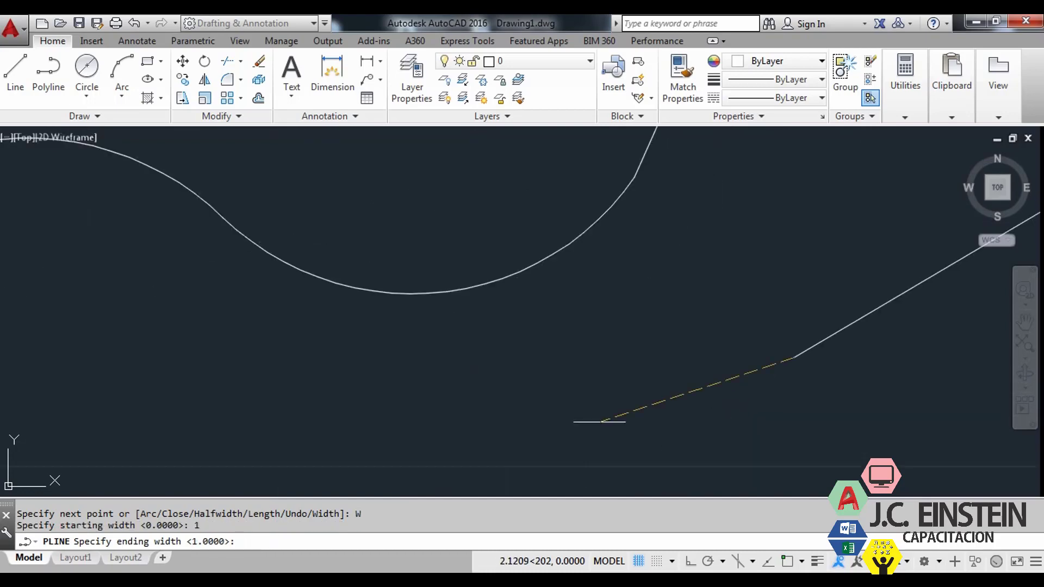
pyautogui.scroll(2, 550, 417)
pyautogui.scroll(-2, 550, 417)
pyautogui.write('1')
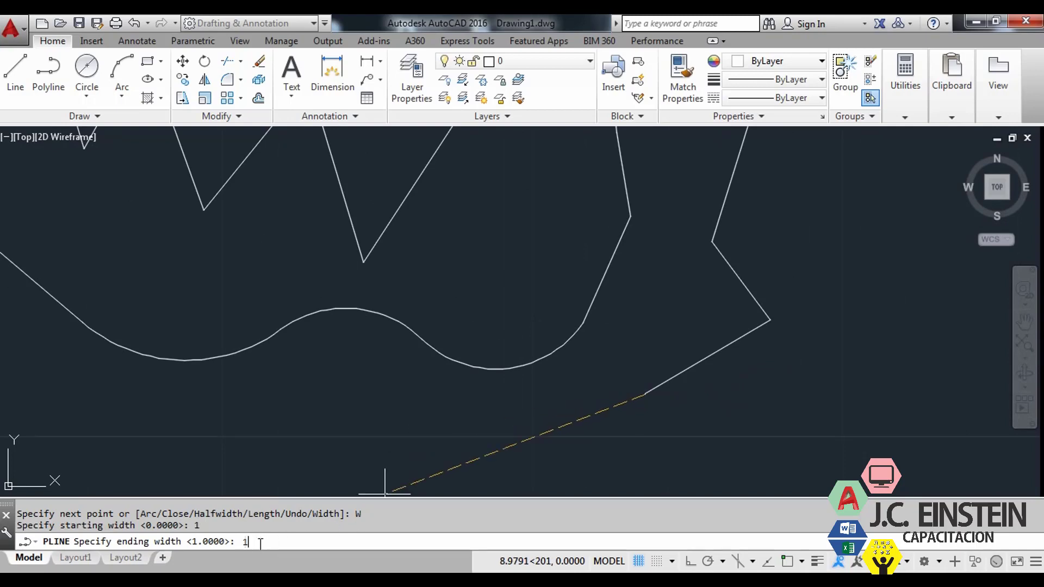
pyautogui.press('Return')
pyautogui.scroll(-4, 517, 389)
pyautogui.scroll(4, 509, 389)
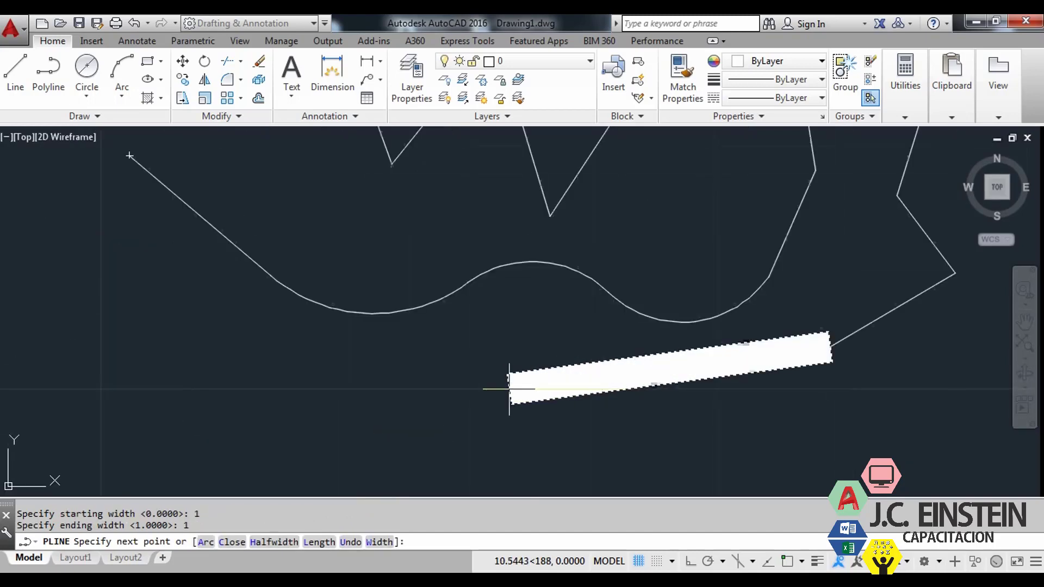
# - Draw several wide 1-unit straight segments, then end the polyline
pyautogui.click(310, 406)
pyautogui.moveTo(152, 365); pyautogui.dragTo(375, 394, button='middle')
pyautogui.click(362, 345)
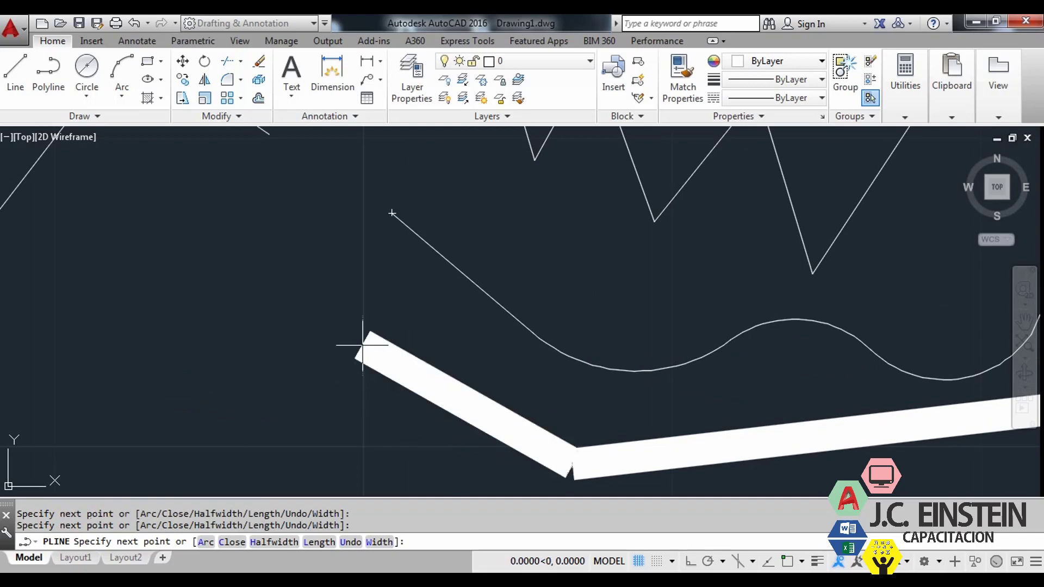
pyautogui.click(146, 343)
pyautogui.moveTo(158, 429); pyautogui.dragTo(505, 324, button='middle')
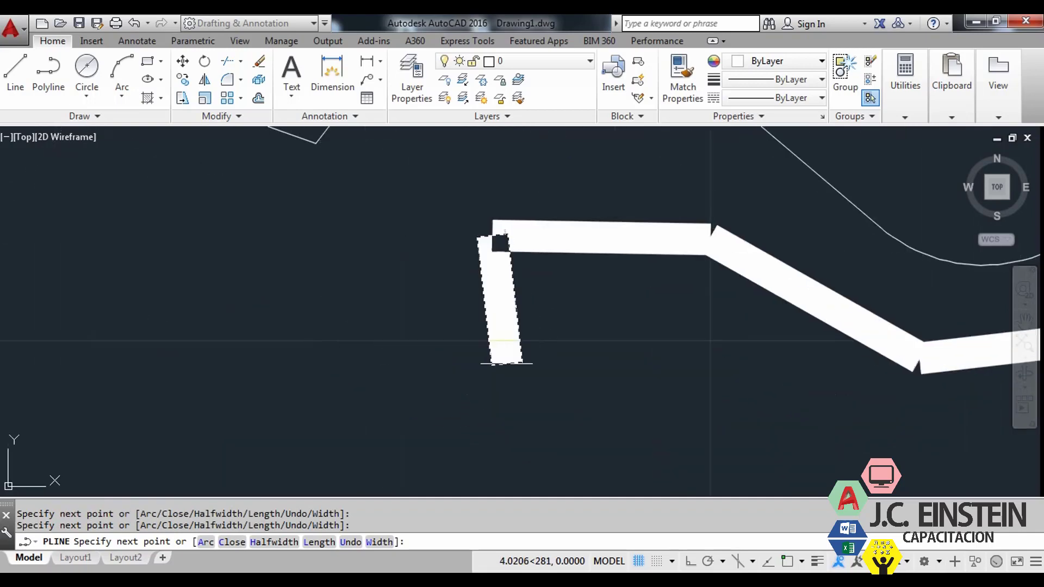
pyautogui.click(451, 372)
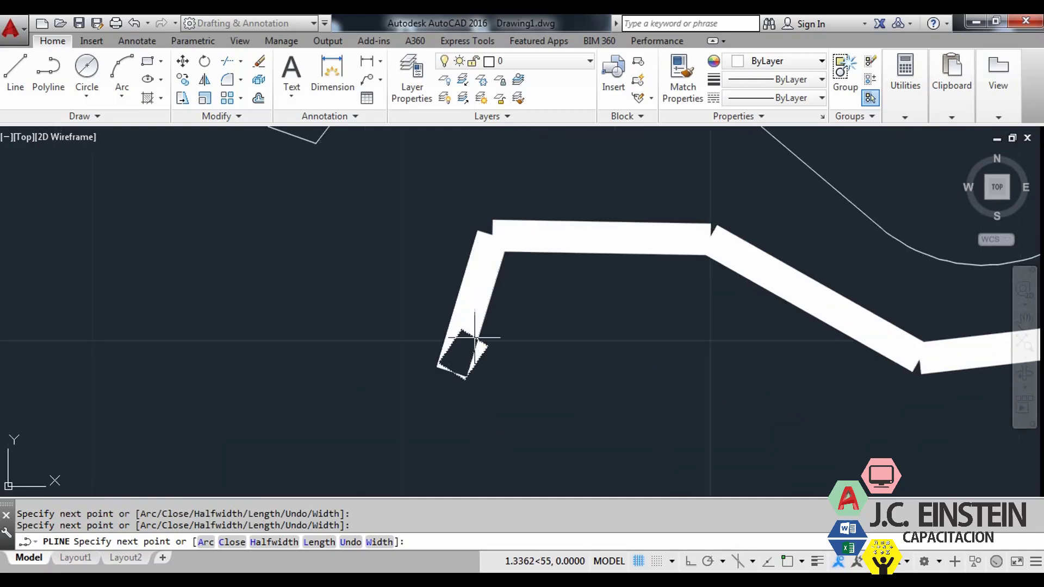
pyautogui.moveTo(478, 349); pyautogui.dragTo(410, 363, button='middle')
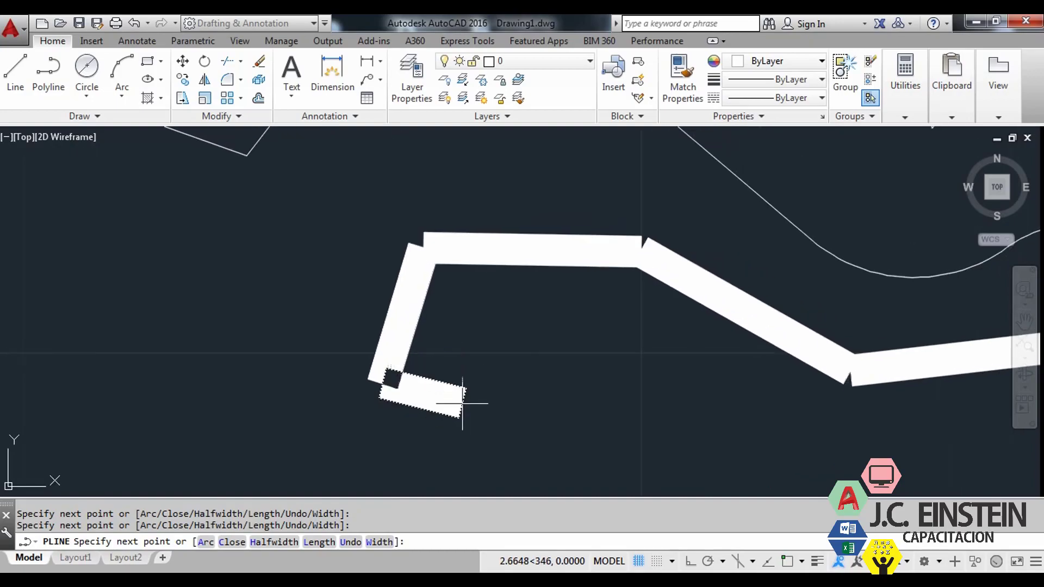
pyautogui.press('Escape')
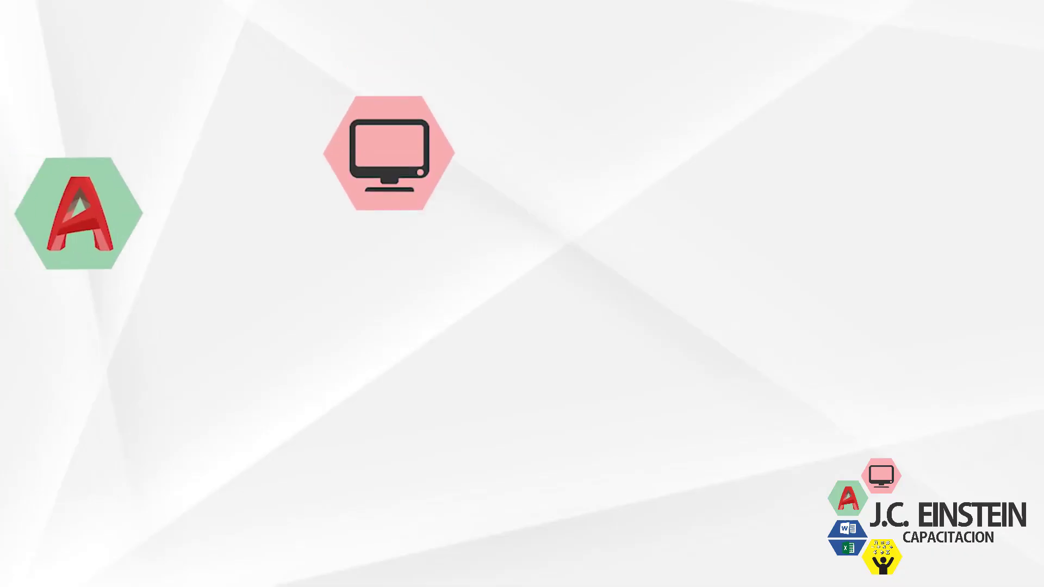